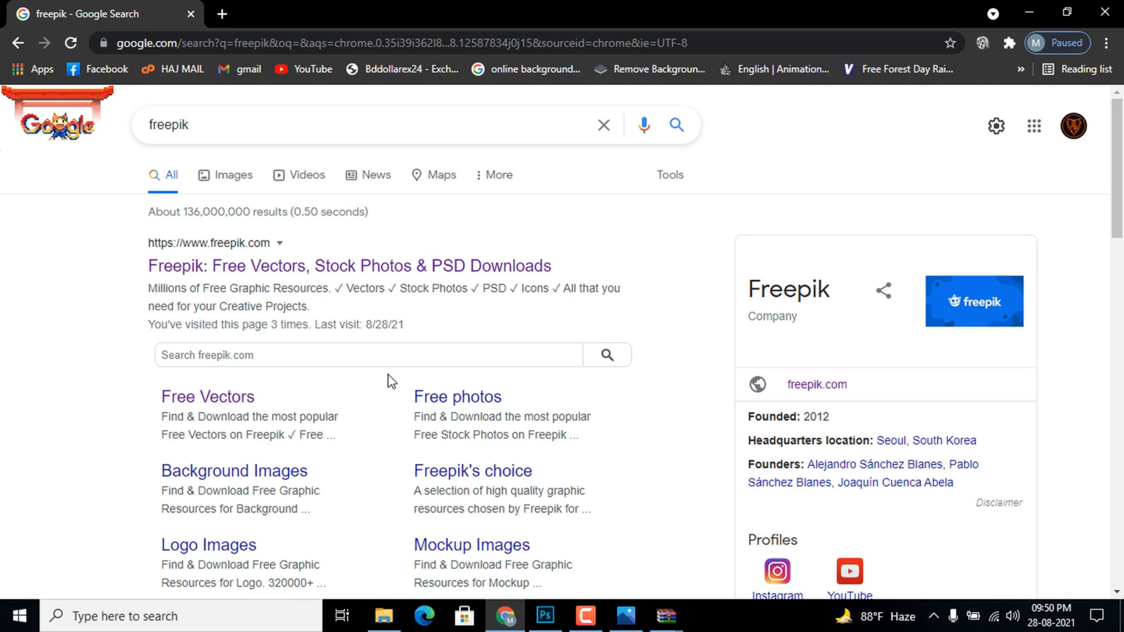
Open the Freepik site from the search results and search all its resources for "LOGO MOCKUP"
left_click(250, 271)
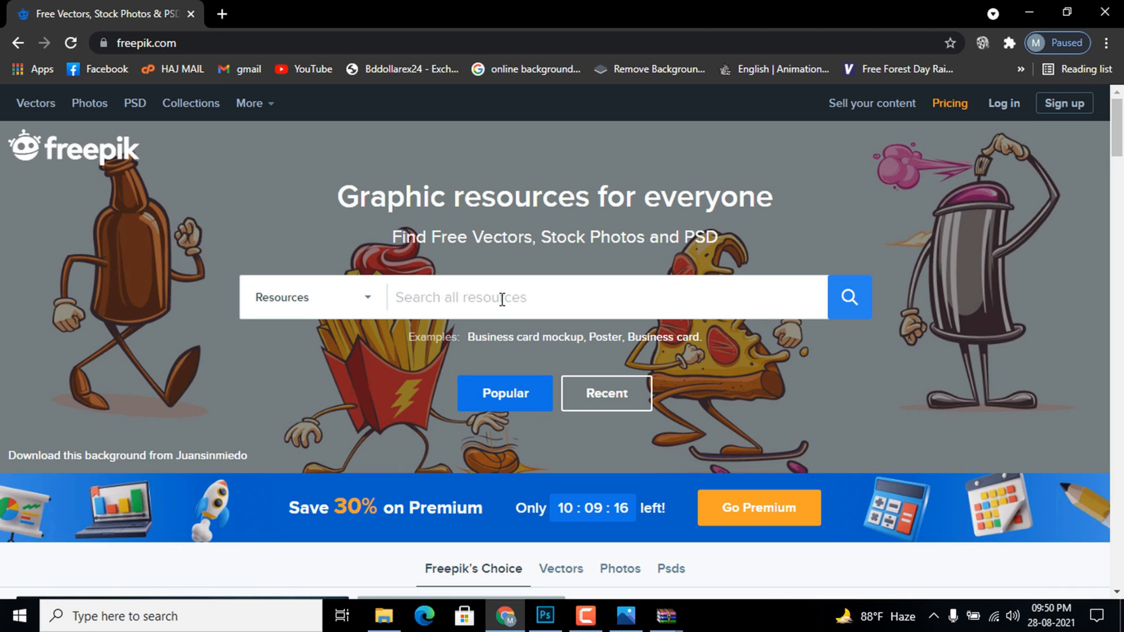
type("LOGO")
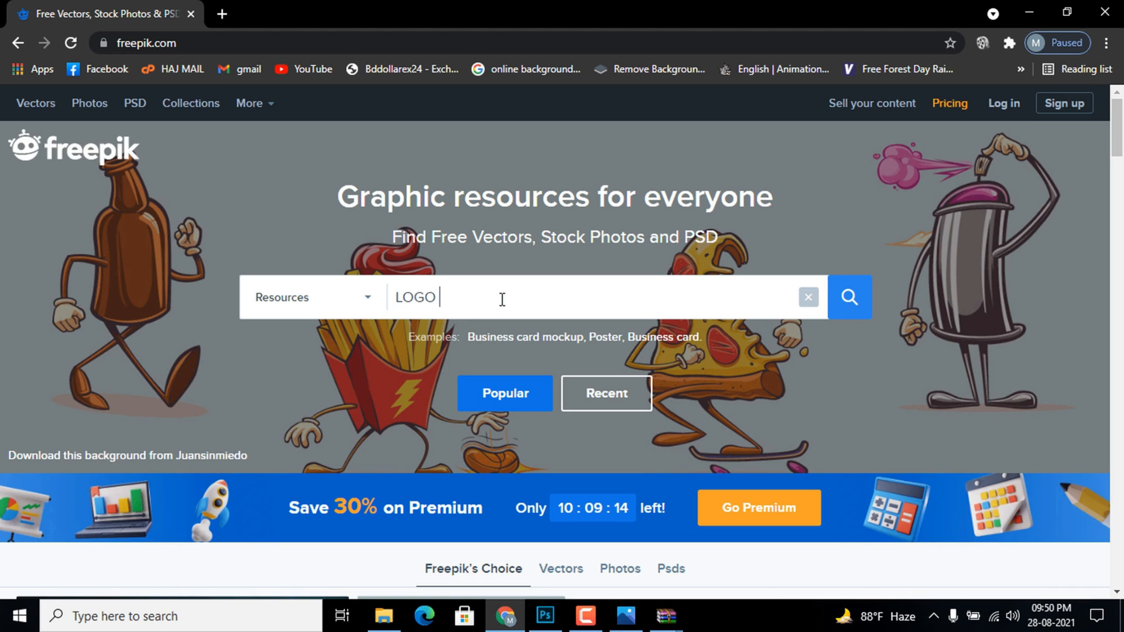
type(" MOC")
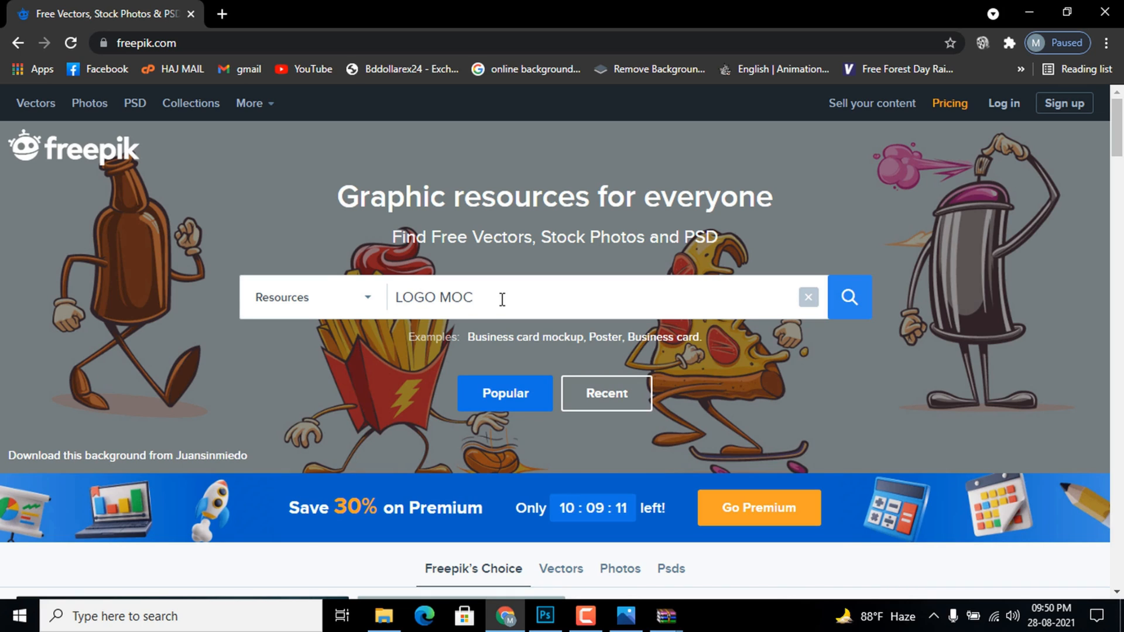
type("KUP")
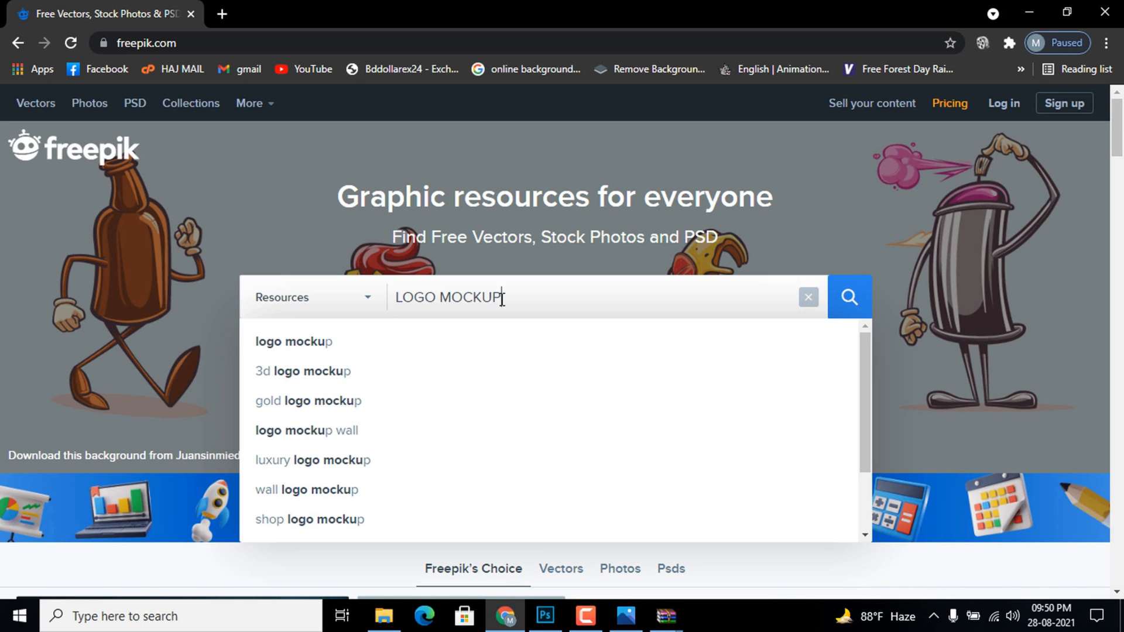
left_click(844, 302)
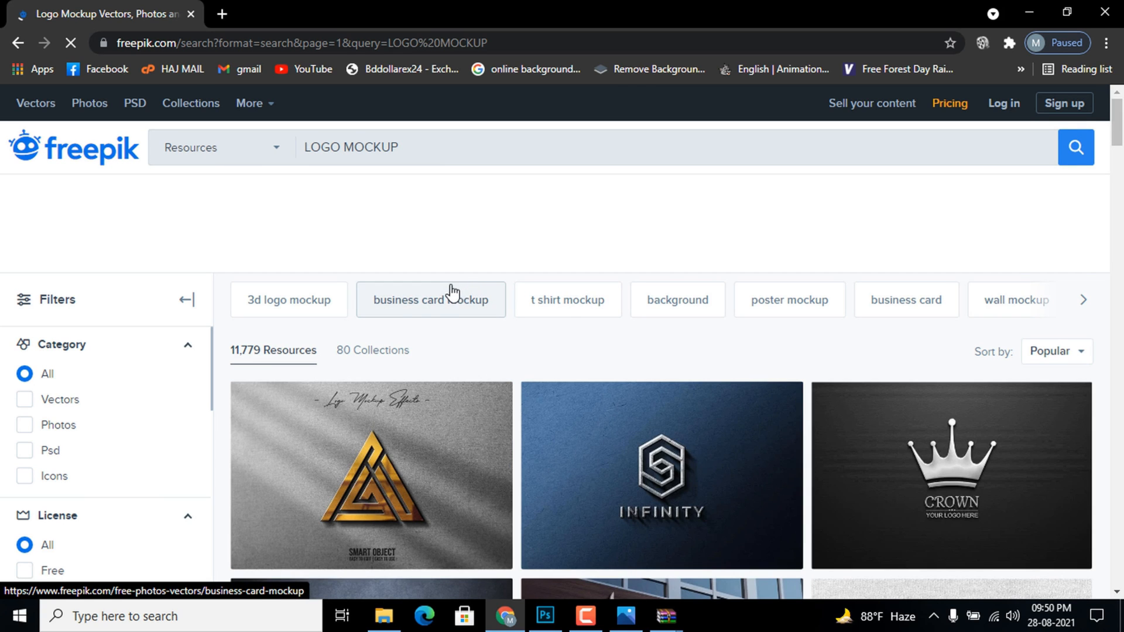
Browse the logo mockup results and compare the free designs with the crown-marked premium ones
scroll(381, 366, "down", 7)
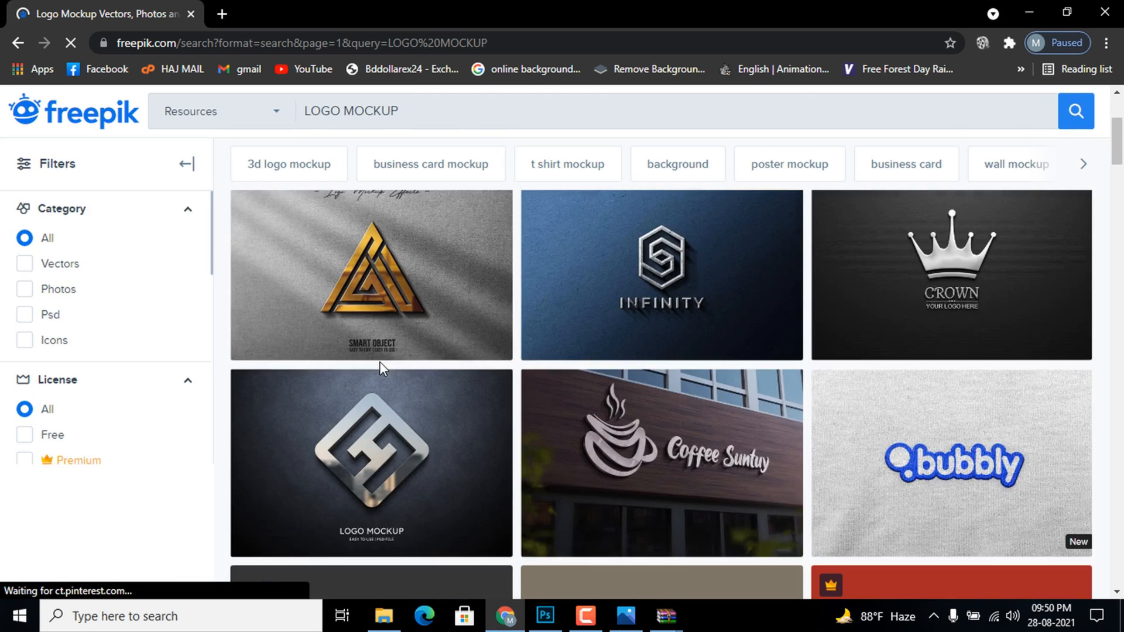
scroll(380, 366, "up", 1)
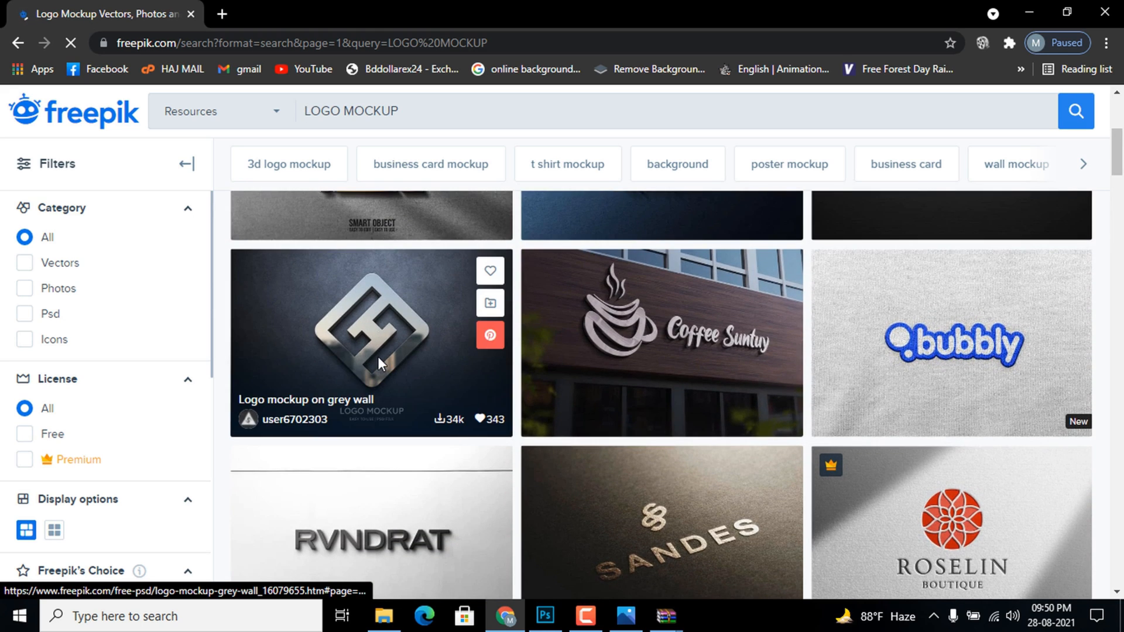
scroll(380, 362, "up", 2)
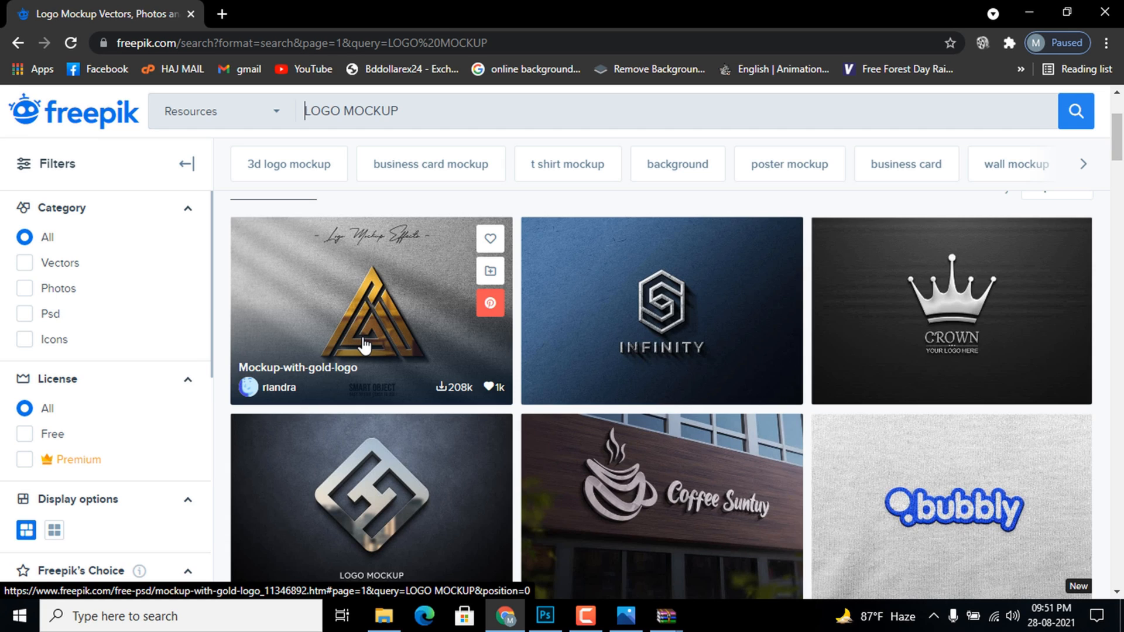
scroll(402, 345, "down", 3)
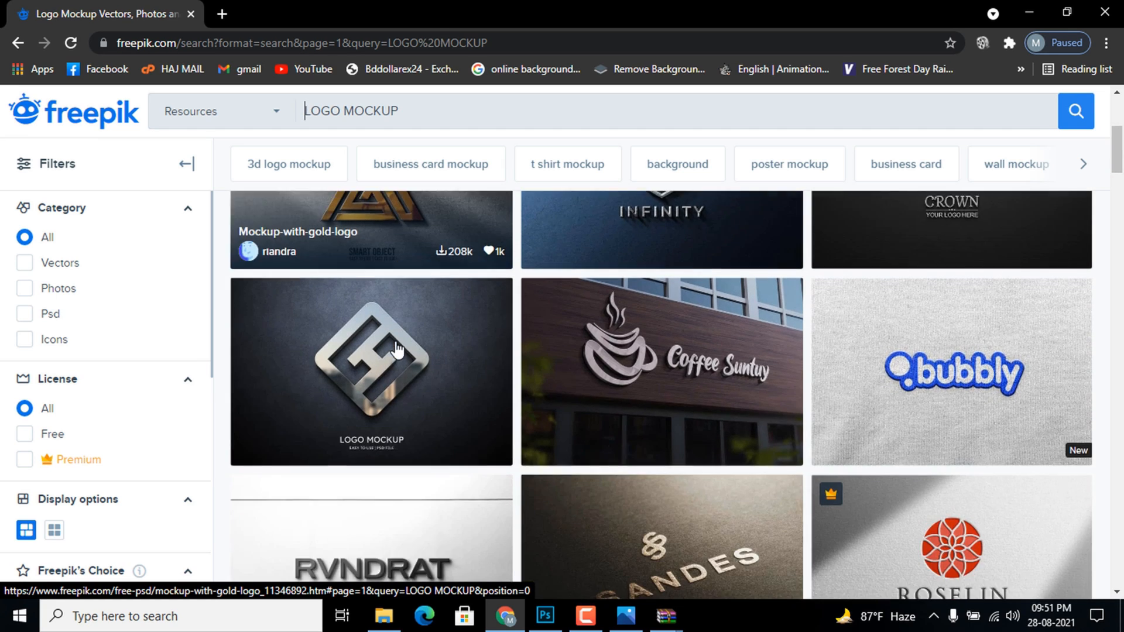
scroll(404, 347, "down", 10)
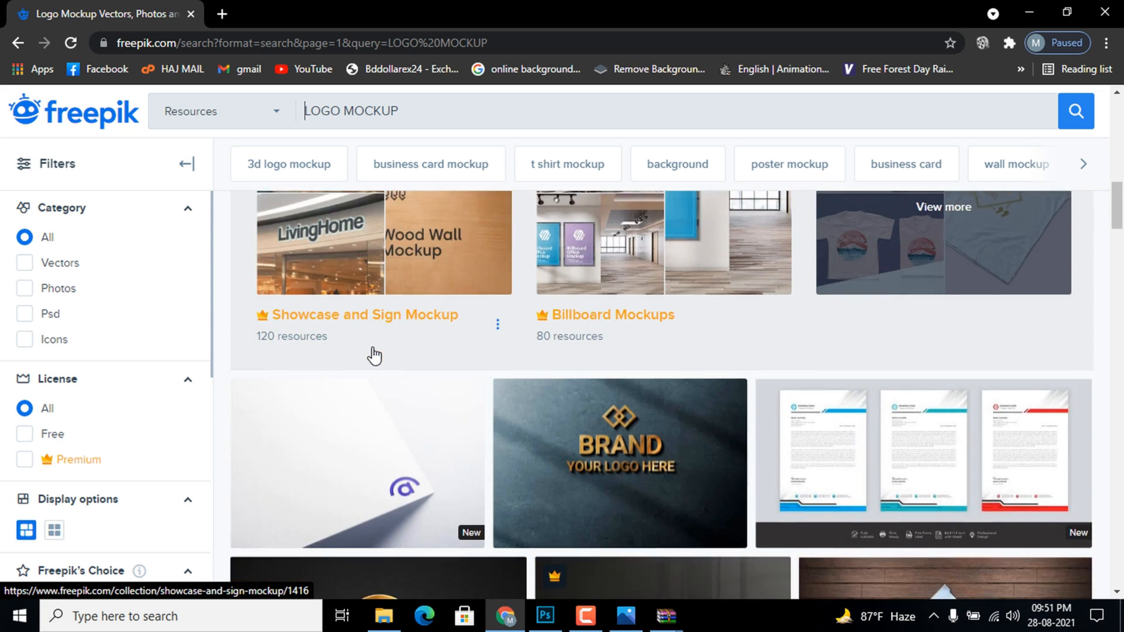
scroll(374, 354, "down", 10)
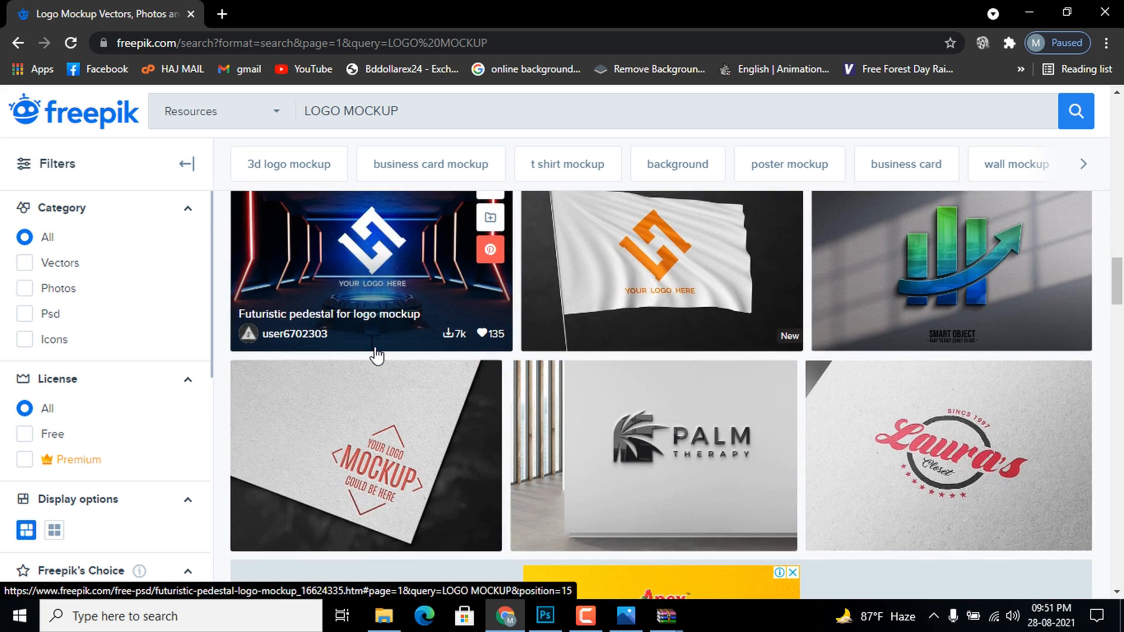
scroll(432, 340, "down", 10)
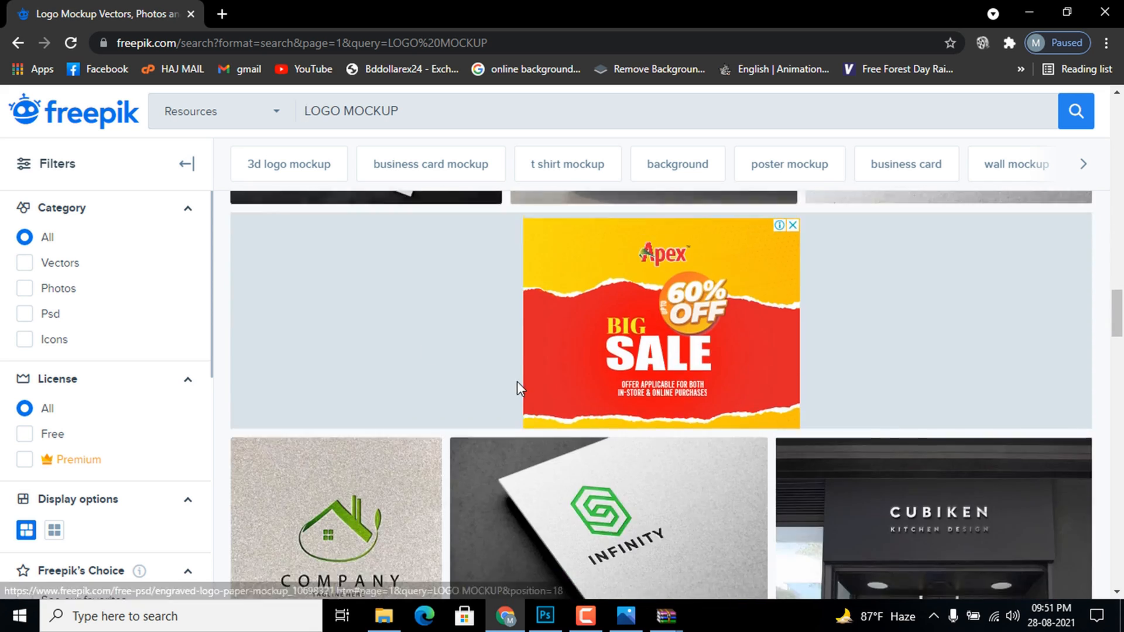
scroll(363, 352, "down", 3)
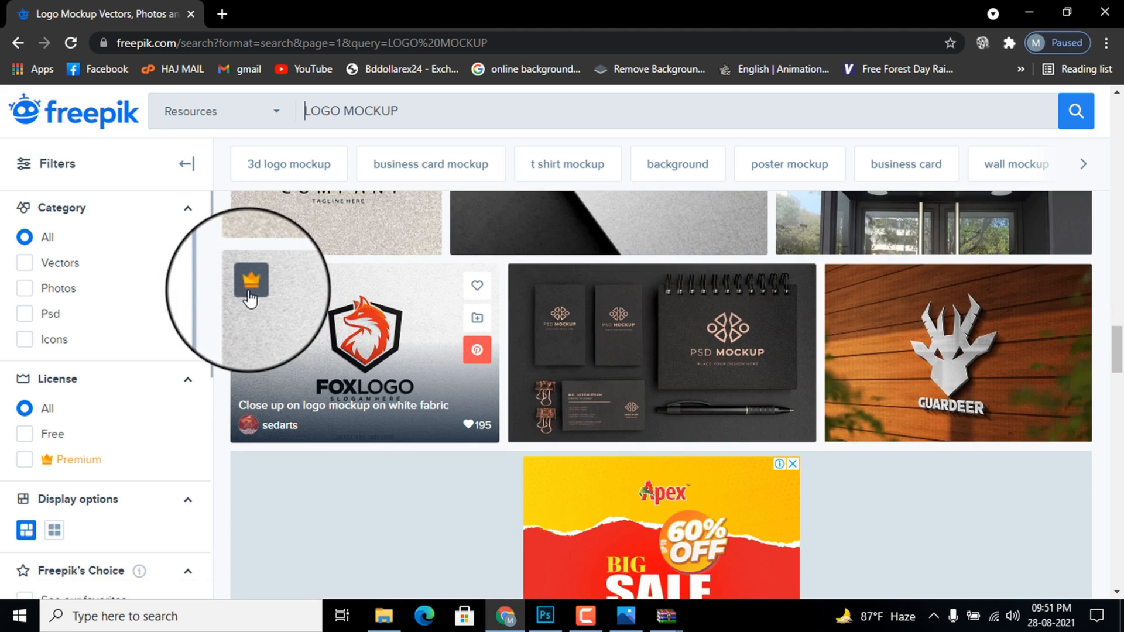
scroll(250, 299, "up", 3)
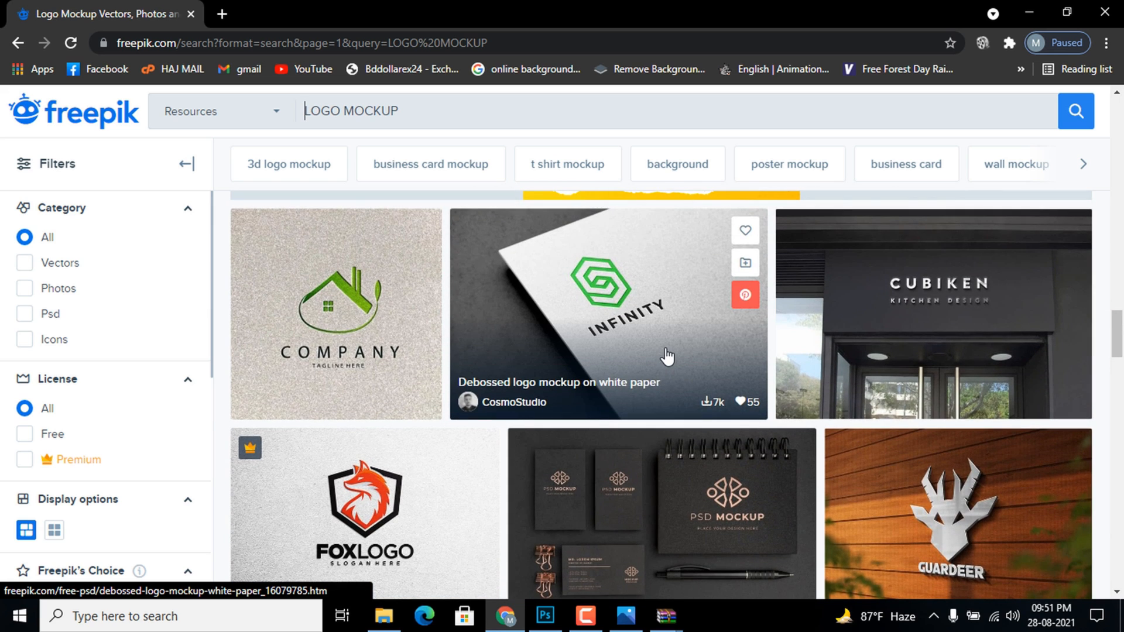
scroll(668, 356, "up", 15)
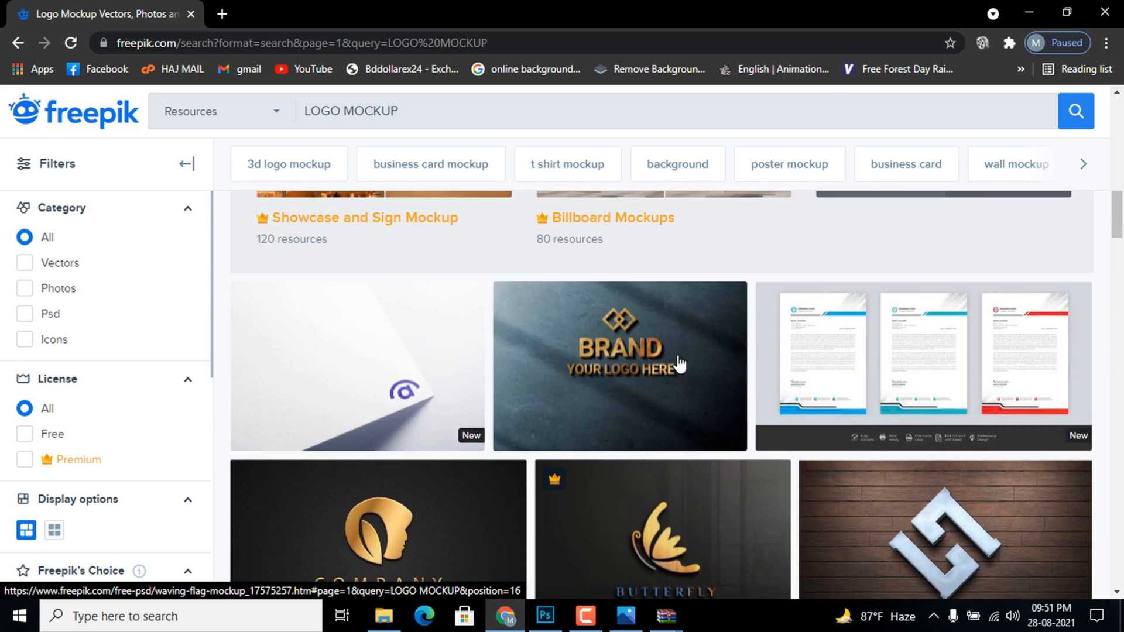
scroll(677, 355, "up", 10)
scroll(678, 359, "down", 3)
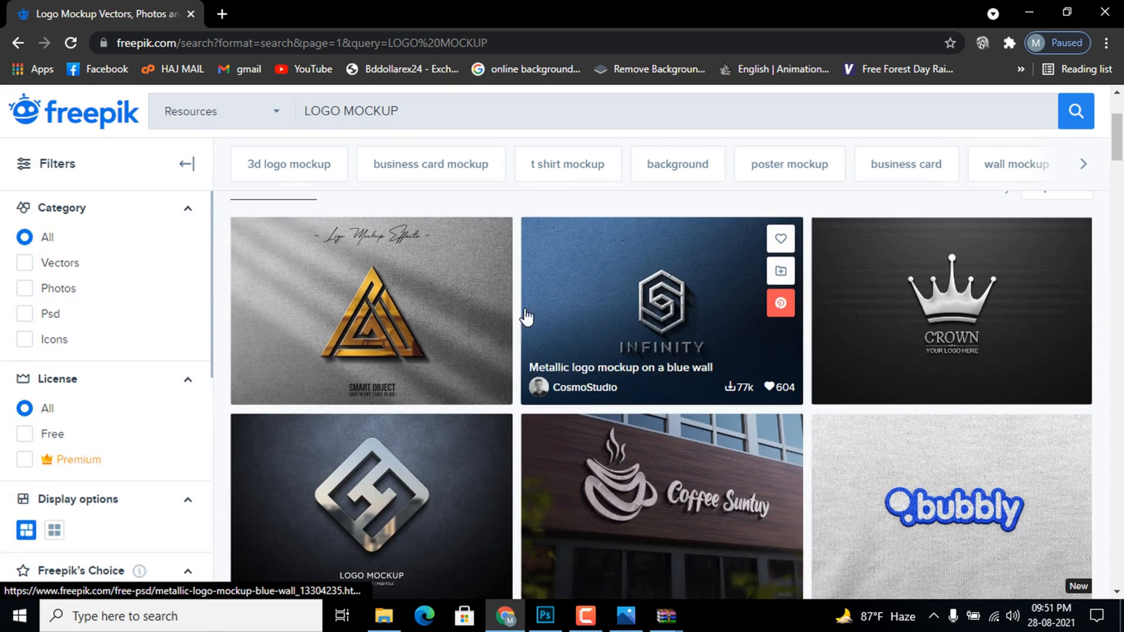
scroll(515, 319, "down", 3)
Open the "Logo mockup on grey wall" design and start its free download with attribution
left_click(372, 256)
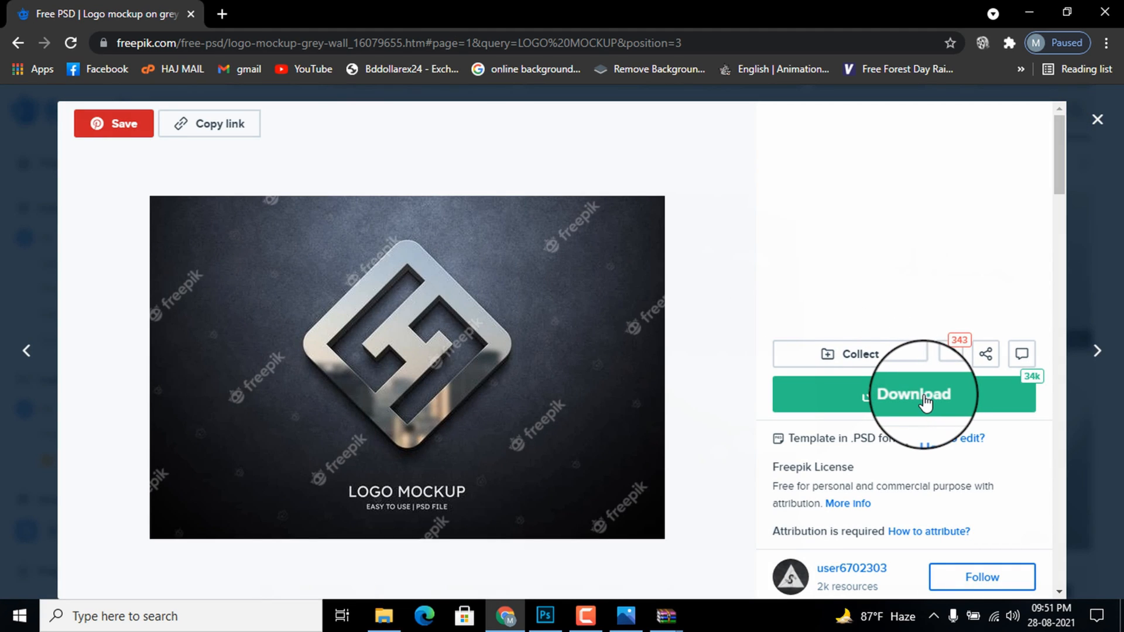
left_click(925, 402)
scroll(901, 474, "down", 4)
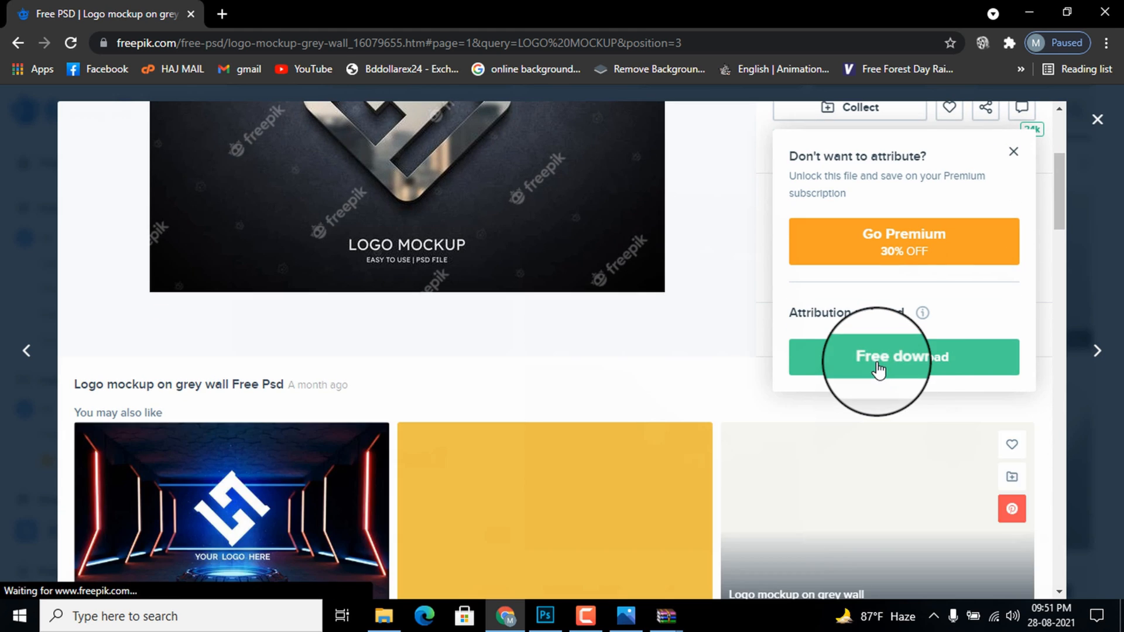
left_click(878, 369)
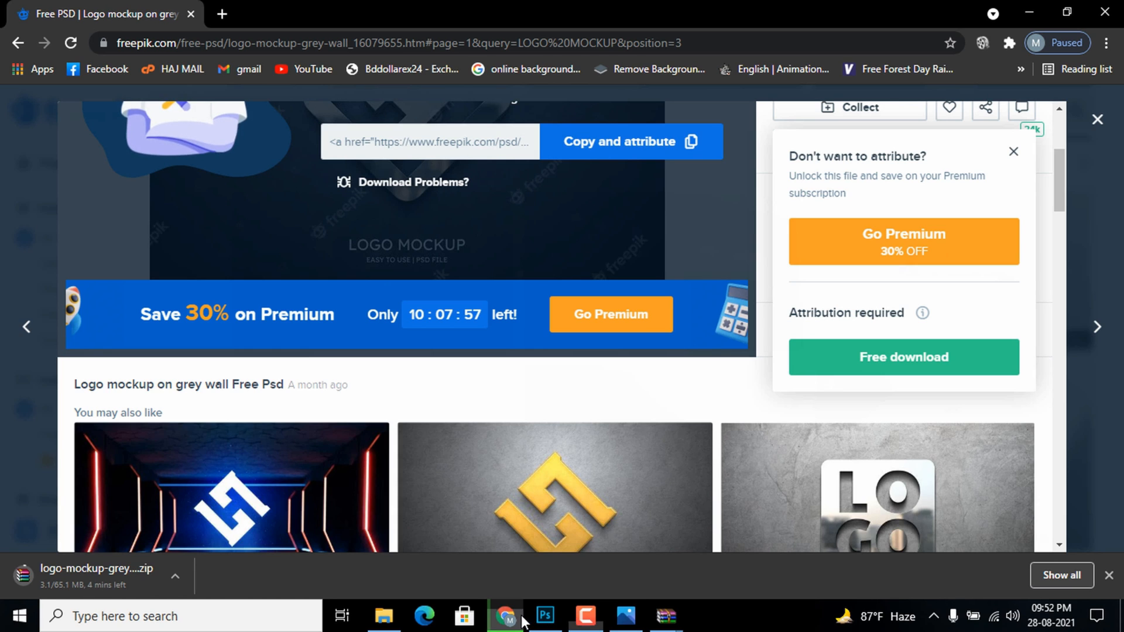
Switch to Photoshop and examine the logo smart object layers in 3d glass window logo mockup.psd and 1583.psd
left_click(587, 620)
left_click(545, 617)
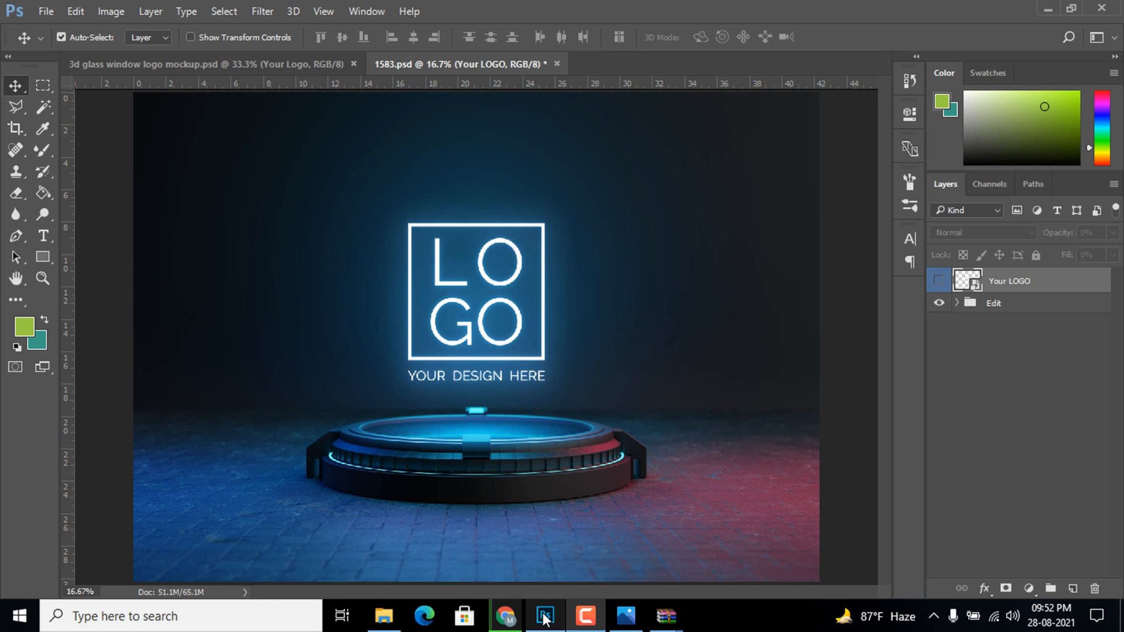
left_click(204, 65)
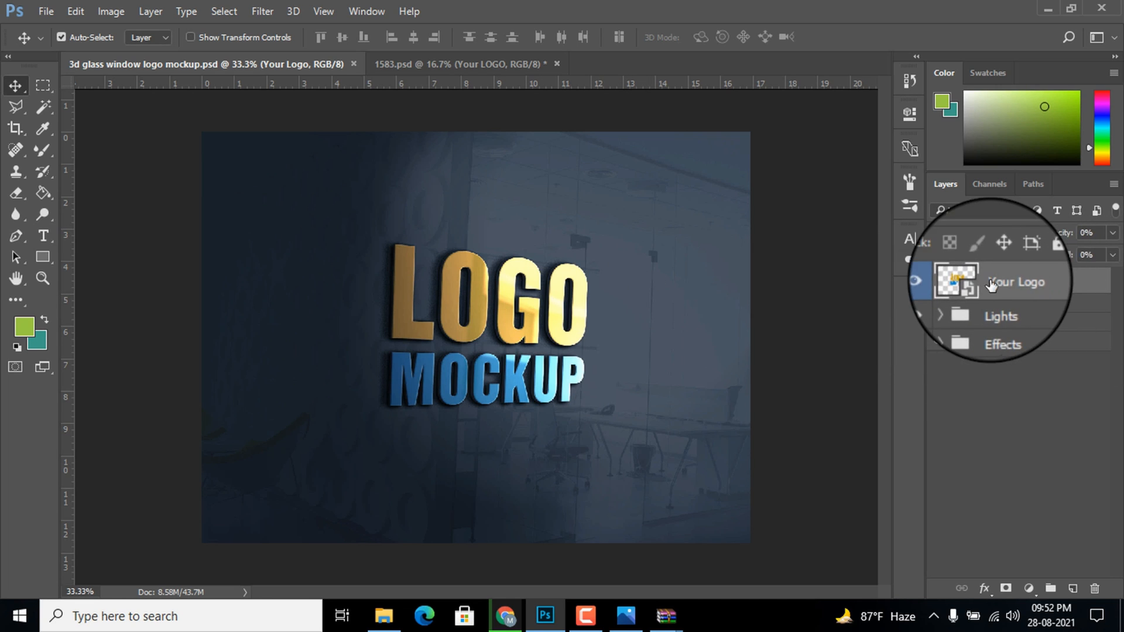
left_click(402, 64)
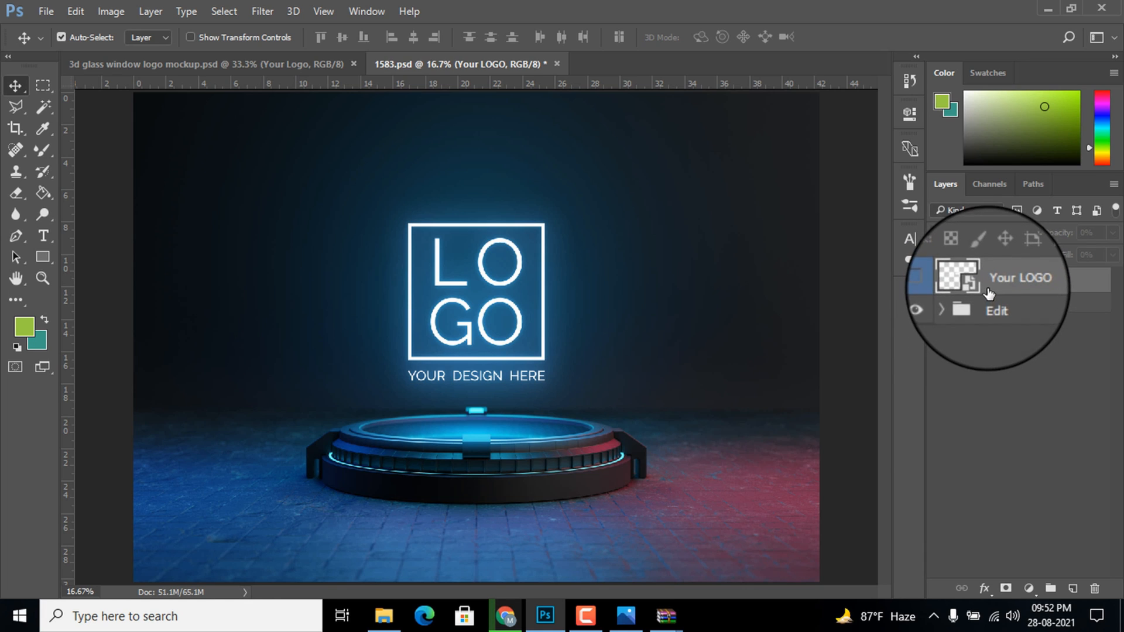
Open the Your Logo smart object of 3d glass window logo mockup.psd and place the file "tl akib logo png" embedded in it
left_click(234, 63)
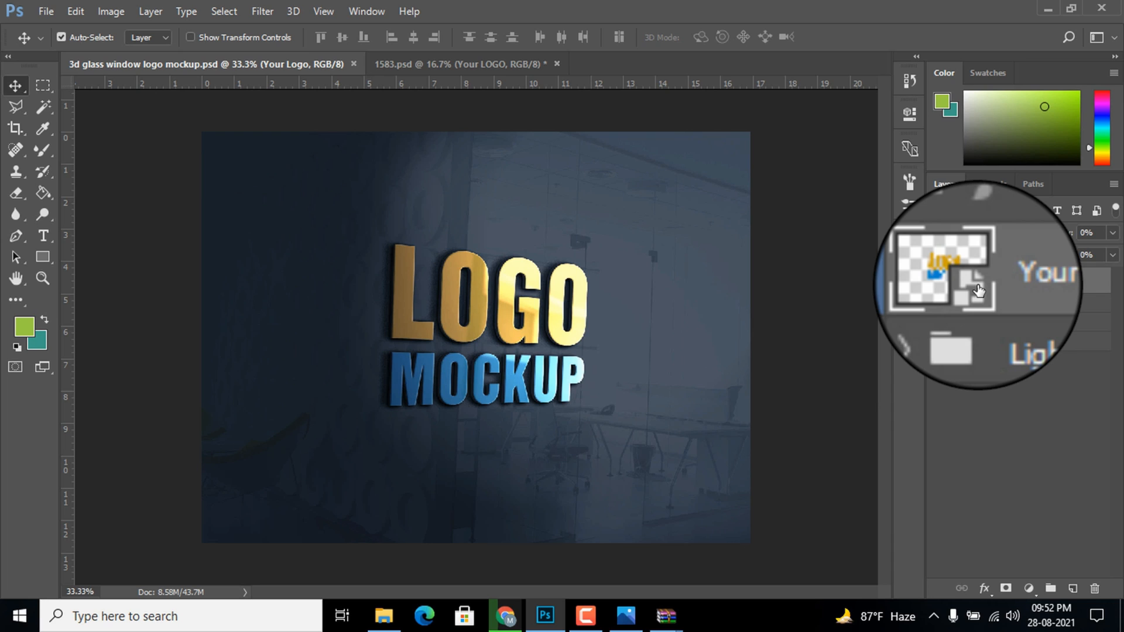
double_click(978, 287)
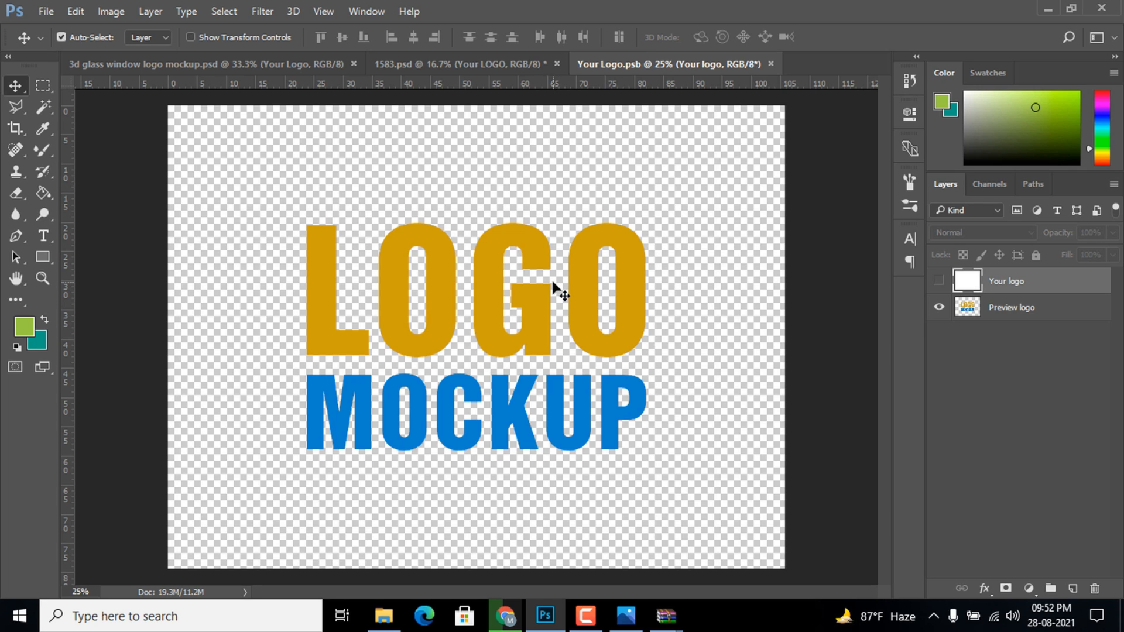
left_click(45, 12)
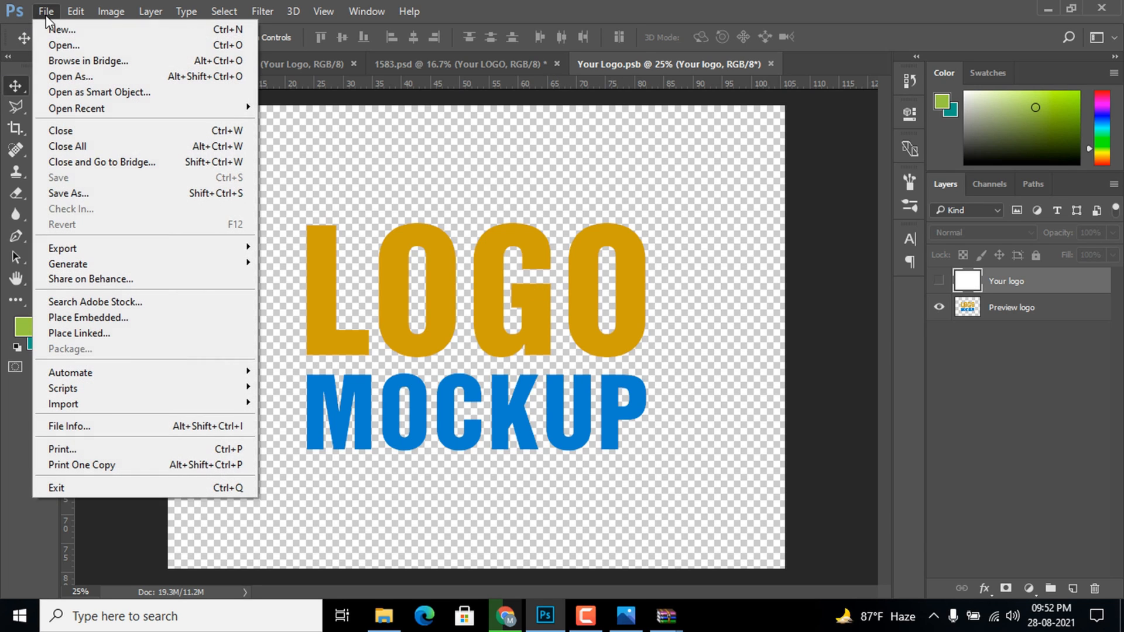
left_click(123, 319)
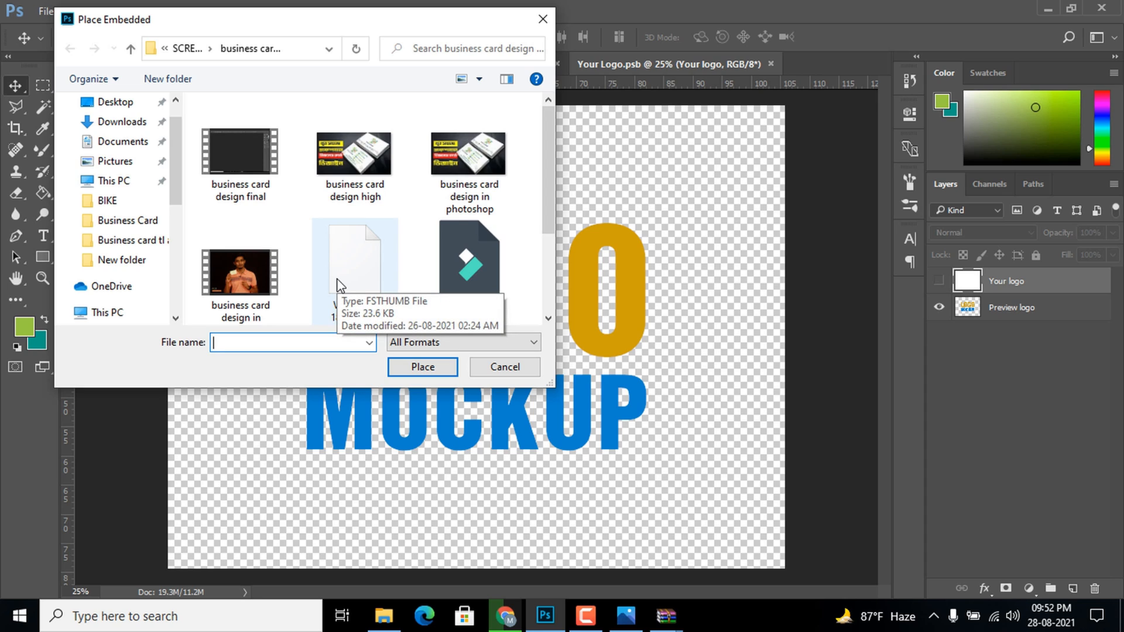
scroll(166, 268, "down", 2)
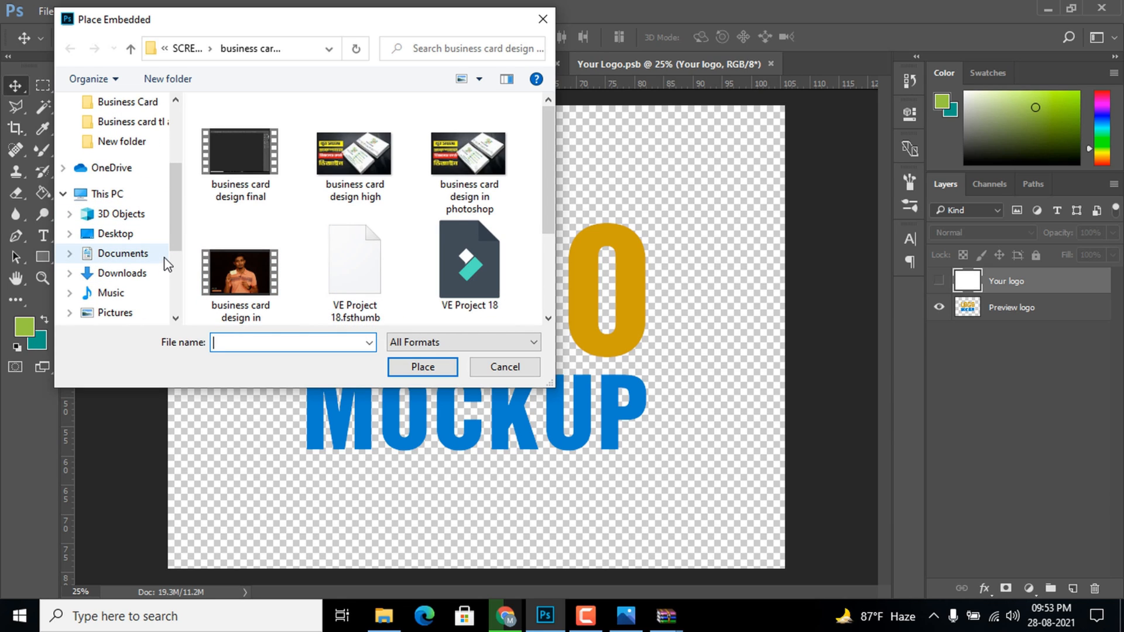
scroll(166, 264, "down", 4)
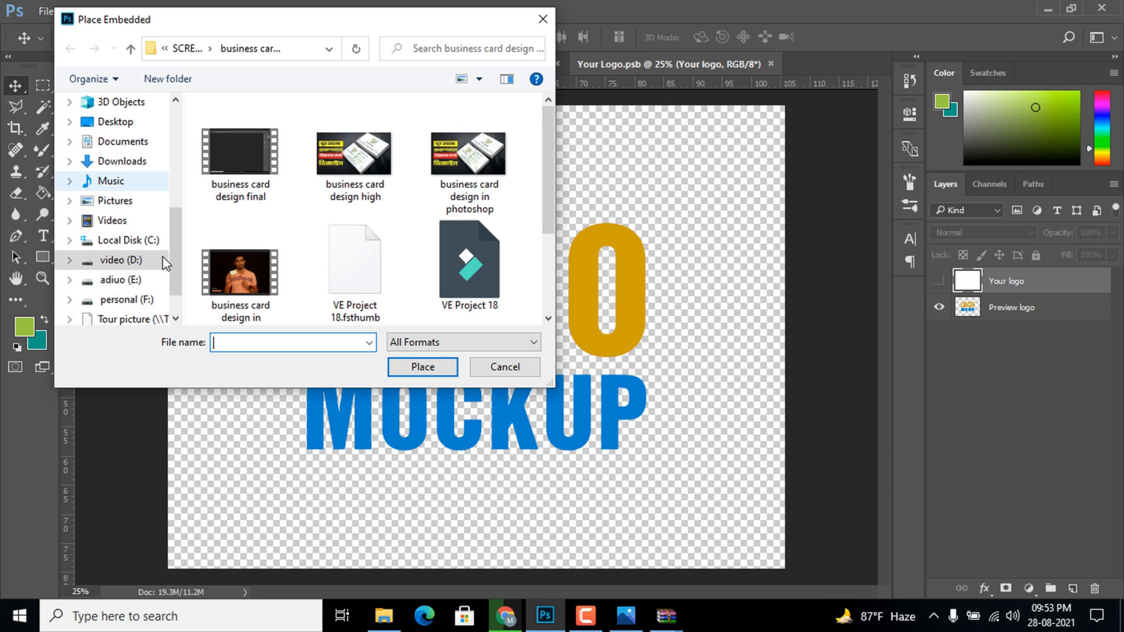
left_click(125, 242)
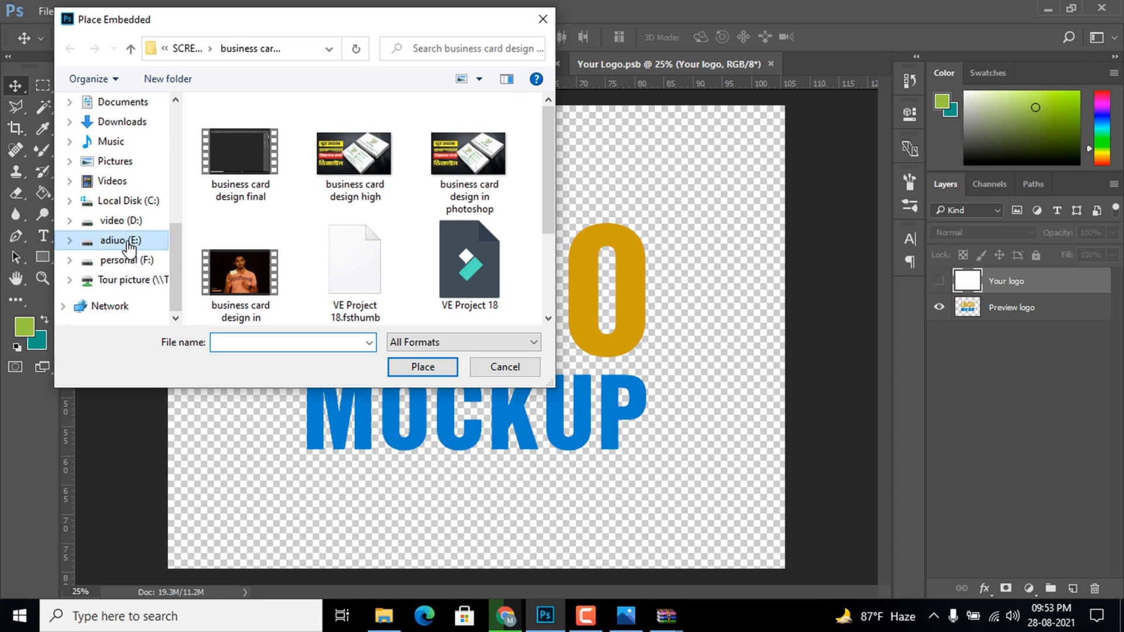
double_click(269, 179)
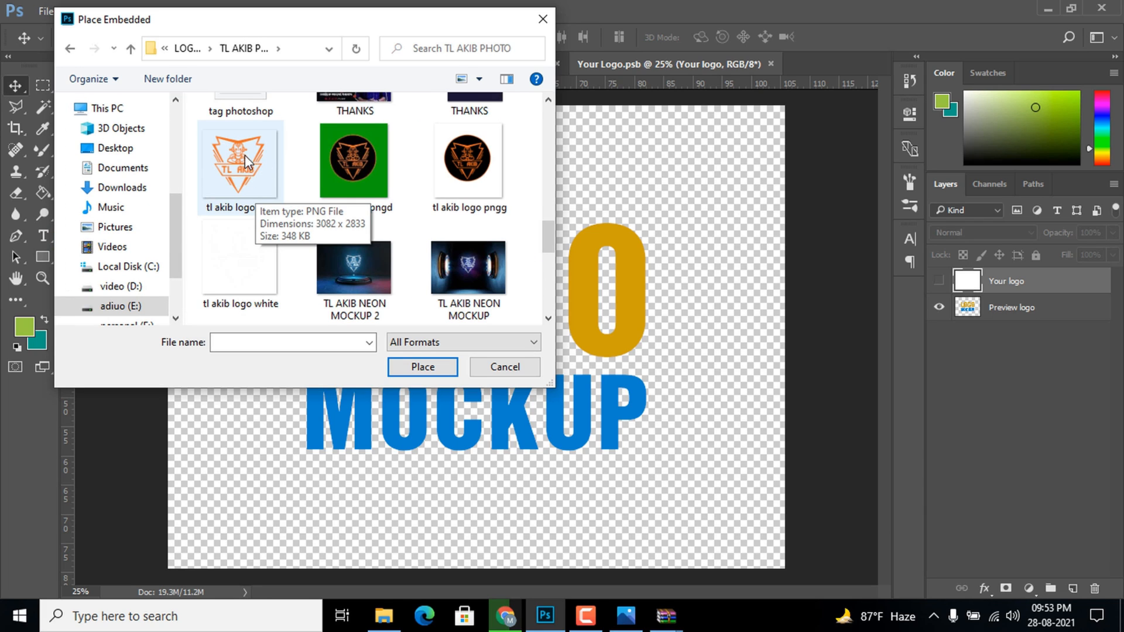
left_click(246, 176)
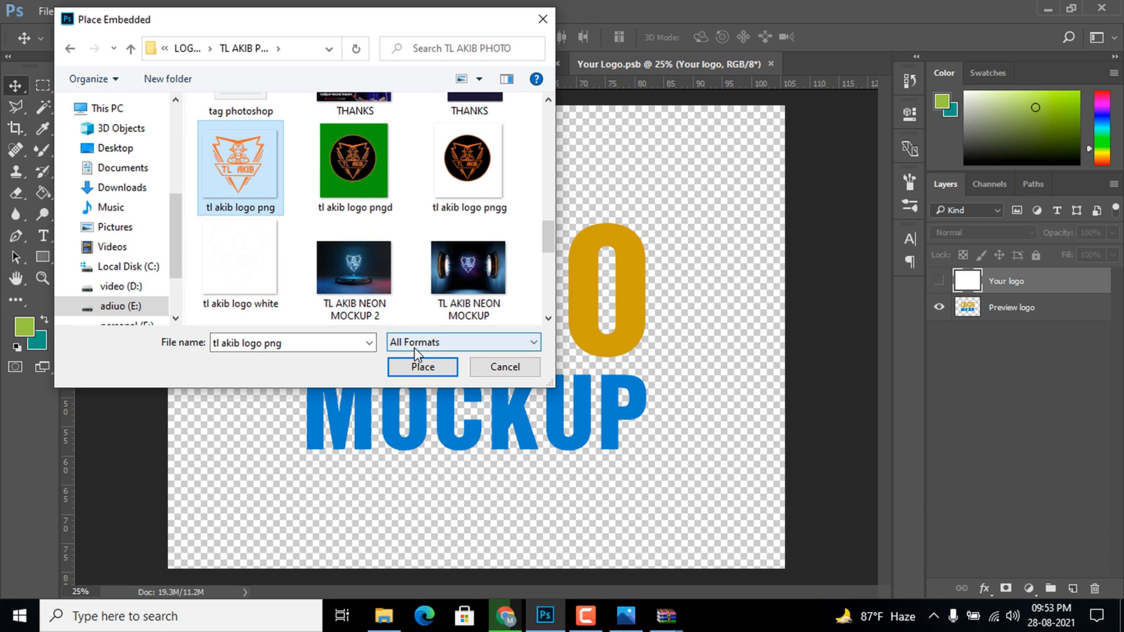
left_click(419, 366)
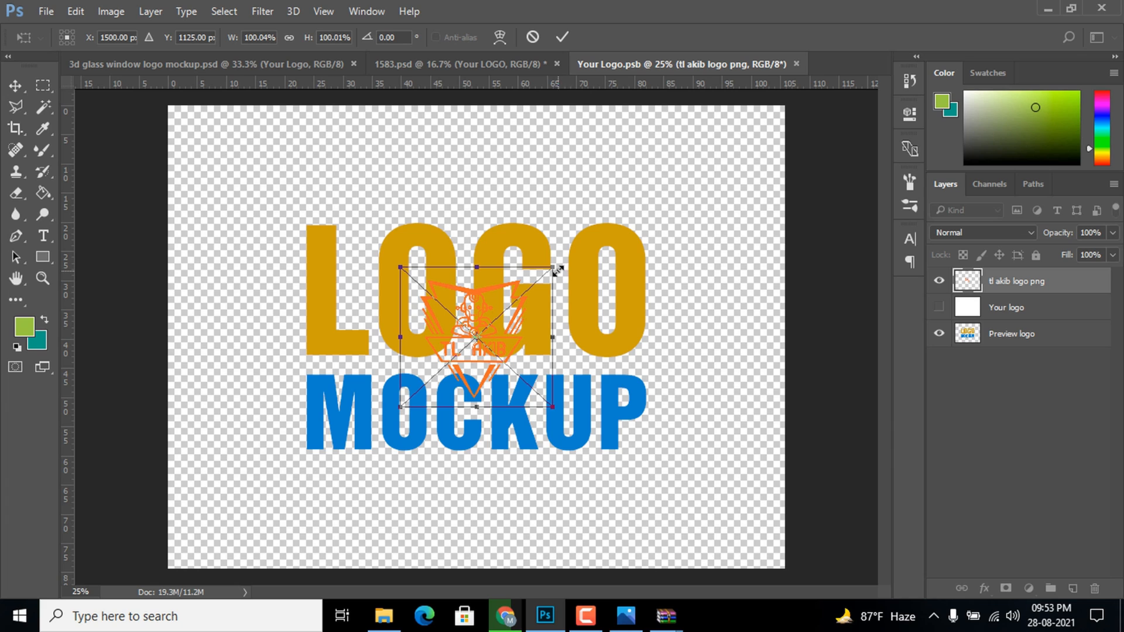
Scale the placed logo up about its centre to about 205% and hide the Preview logo layer
left_click_drag(553, 269, 633, 194)
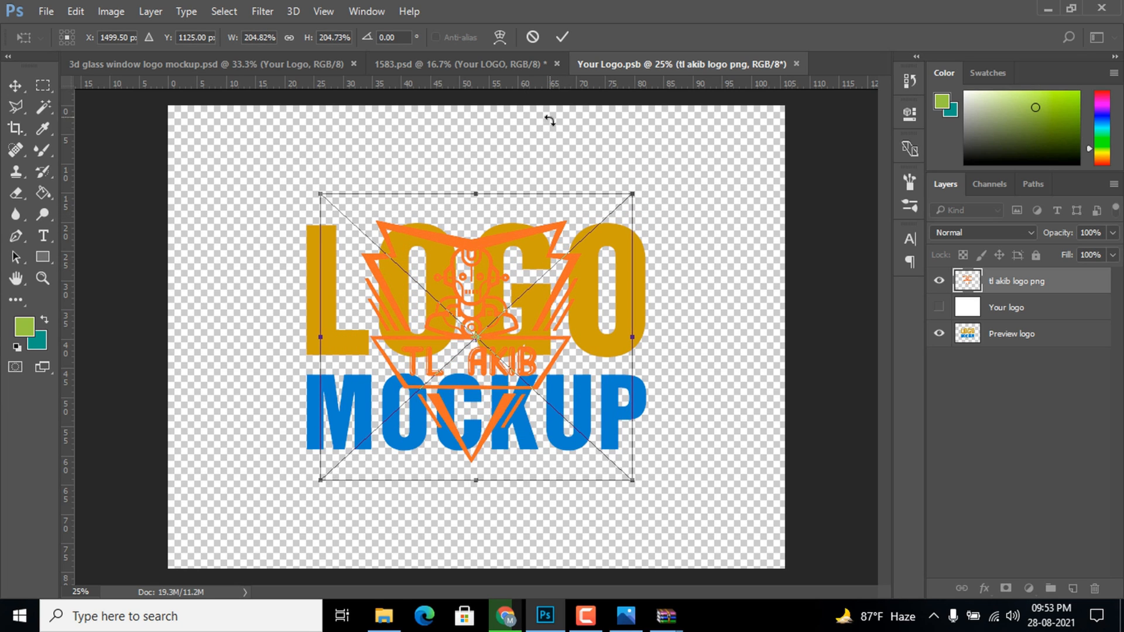
left_click(561, 38)
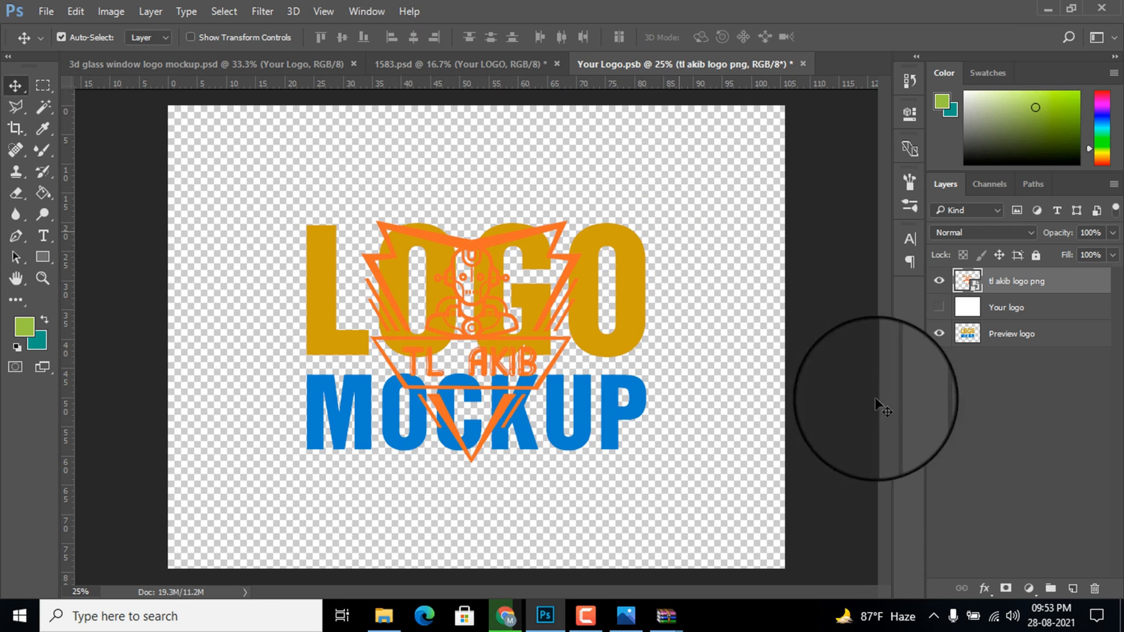
left_click(938, 333)
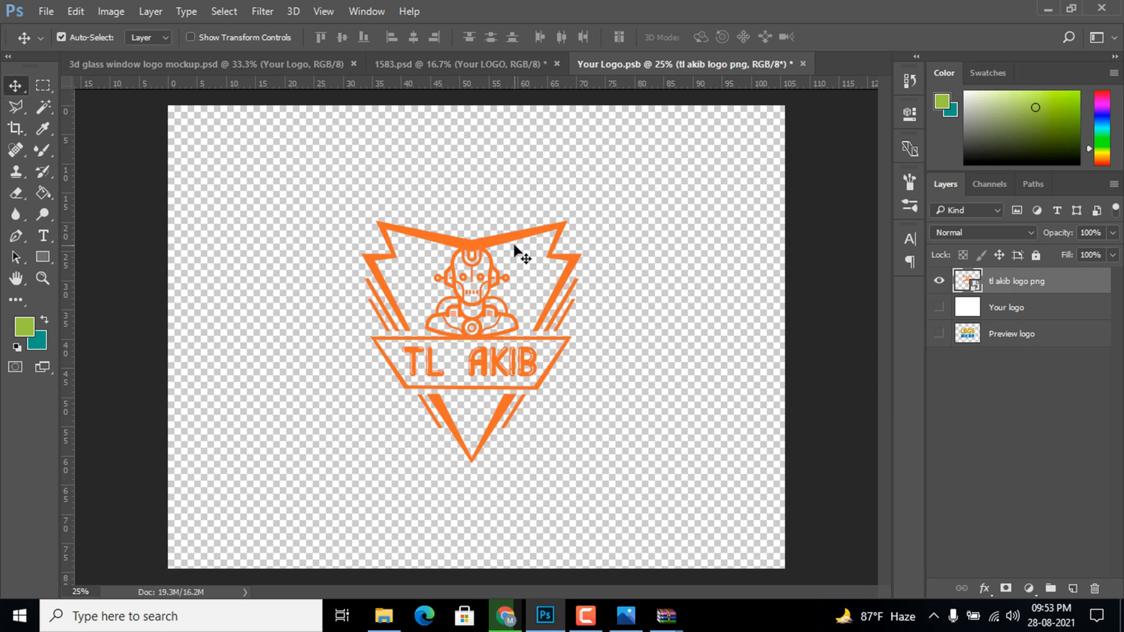
Close the Your Logo.psb smart object with its changes saved and inspect the logo in 3d glass window logo mockup.psd up close
left_click(804, 63)
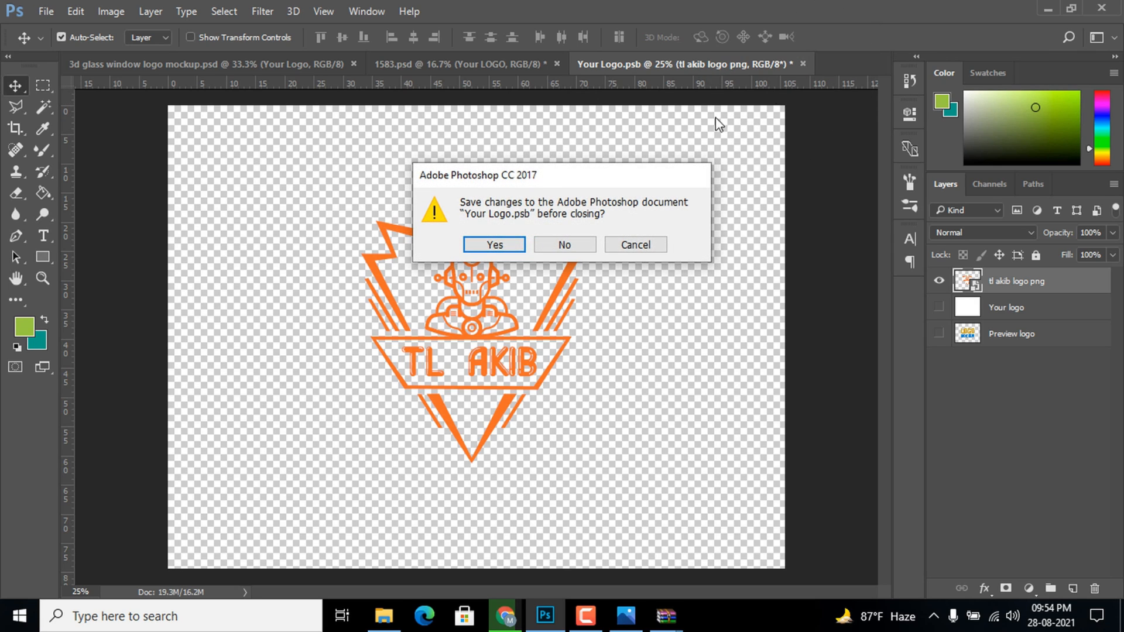
left_click(495, 246)
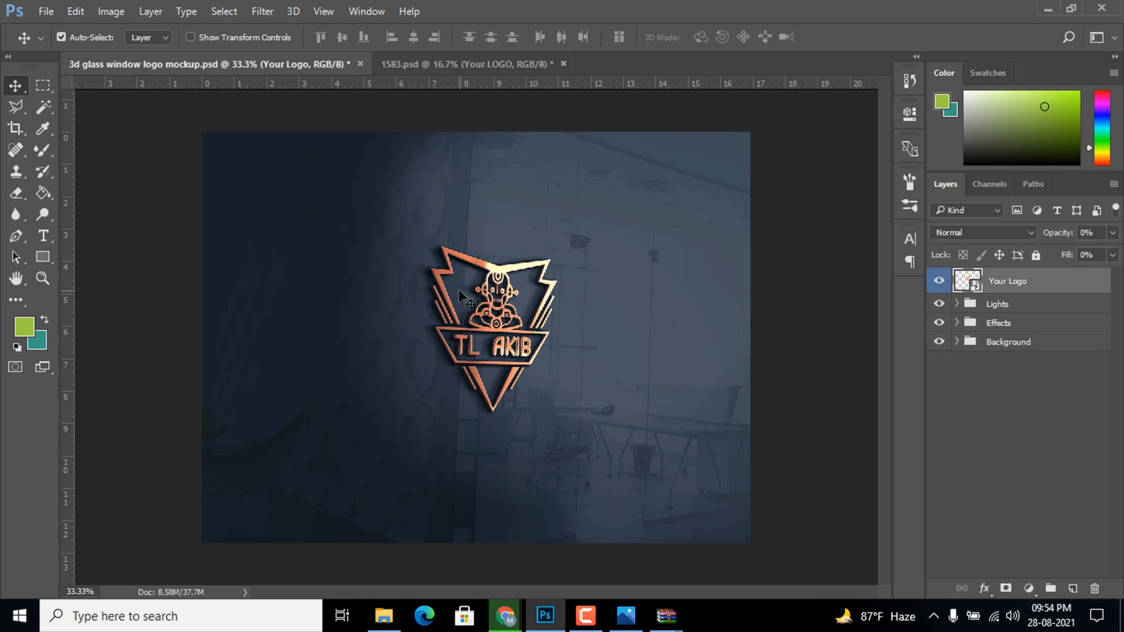
scroll(505, 348, "up", 5)
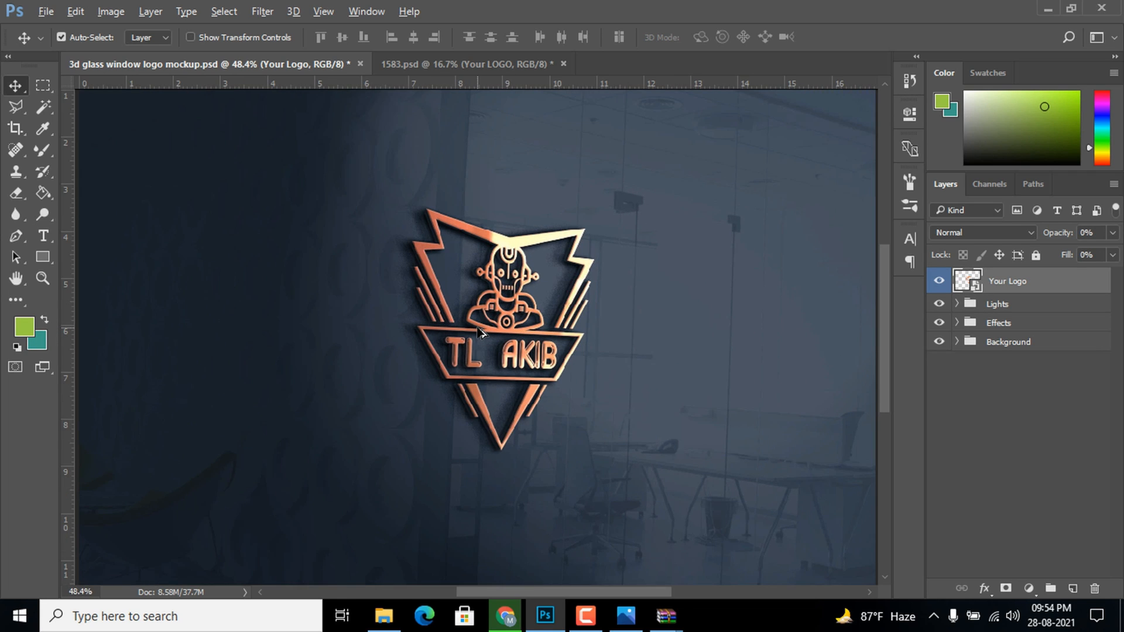
scroll(477, 328, "up", 2)
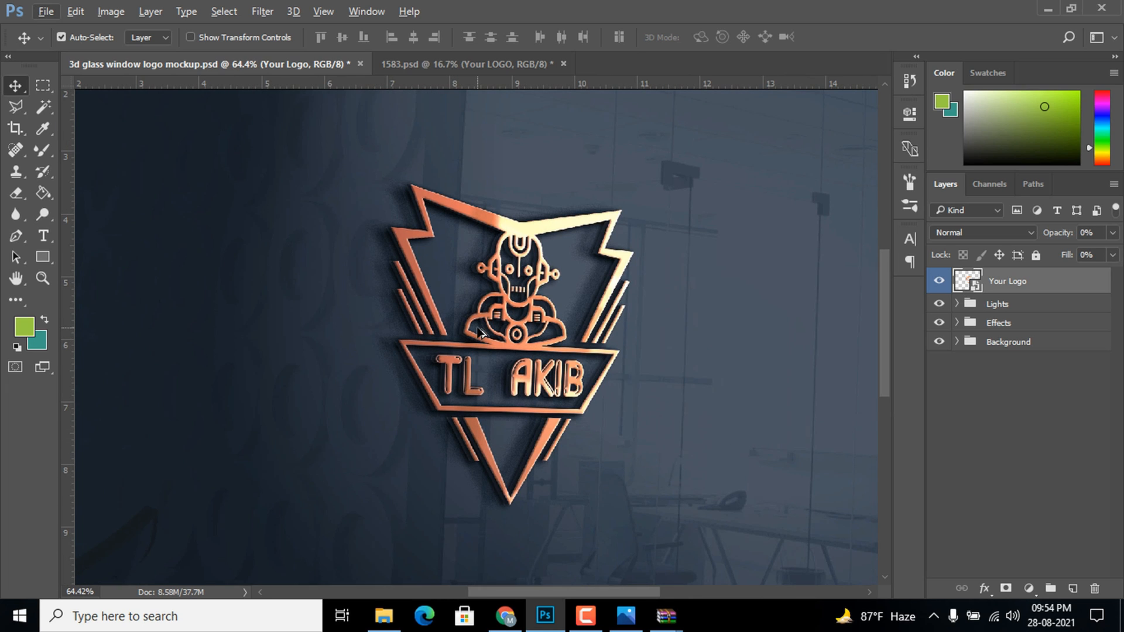
Open the Your LOGO smart object of 1583.psd and place the file "tl akib logo png" embedded at its default size
left_click(427, 65)
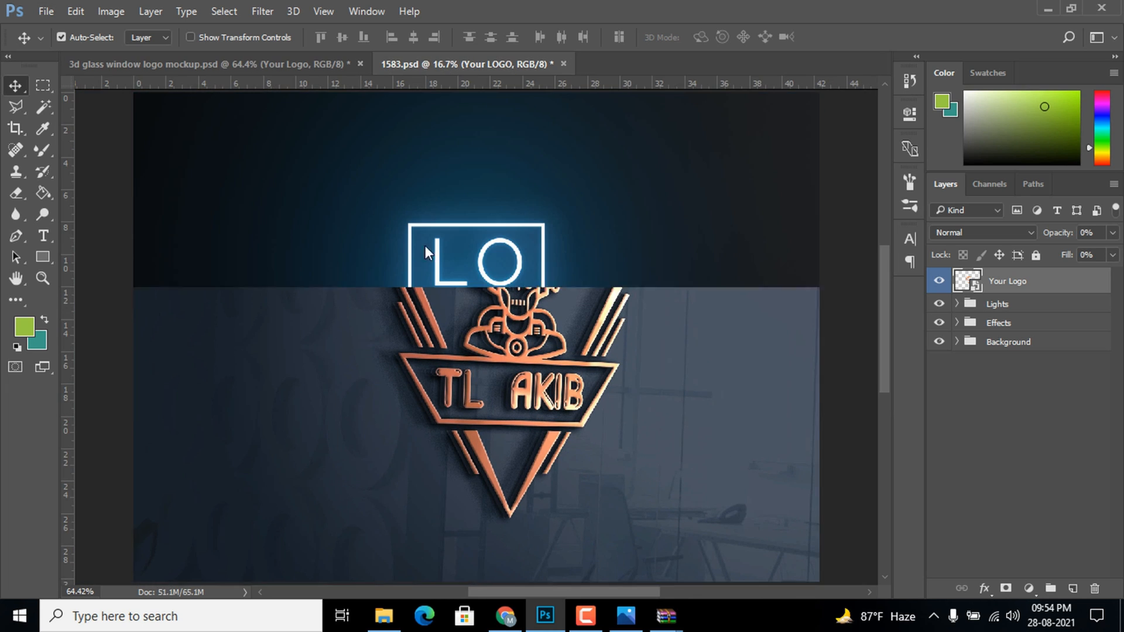
scroll(502, 270, "down", 1)
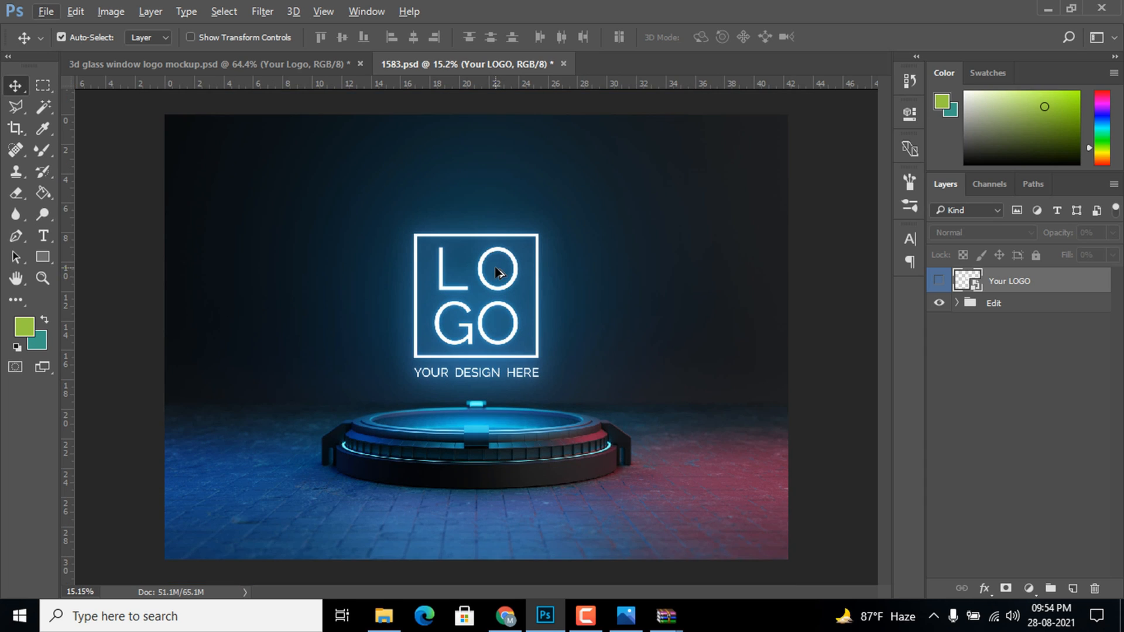
double_click(967, 281)
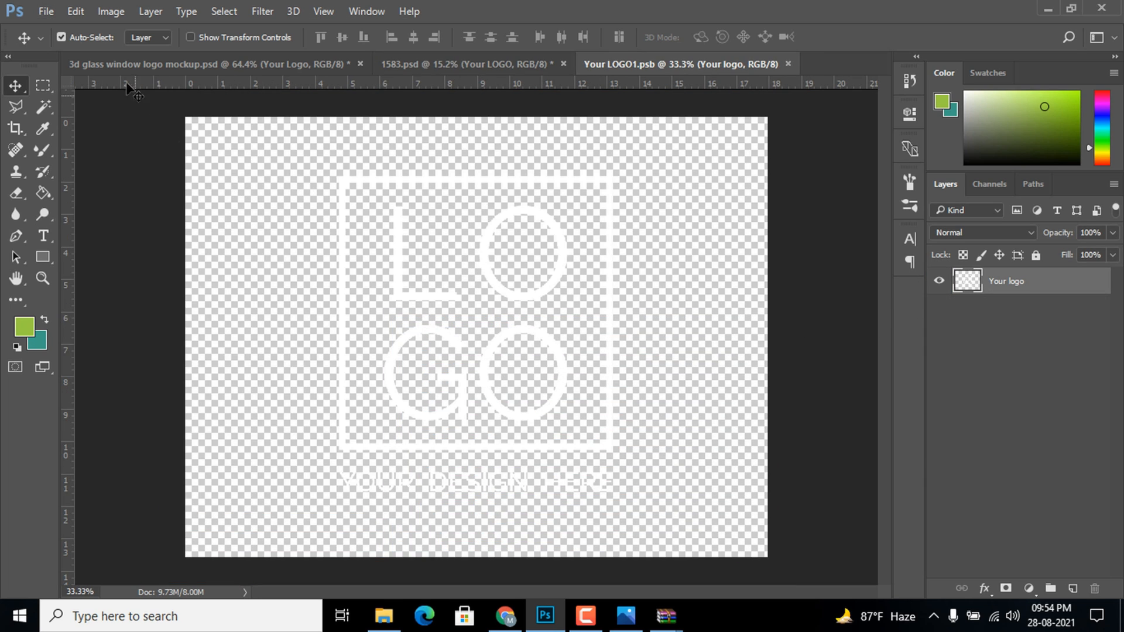
left_click(46, 13)
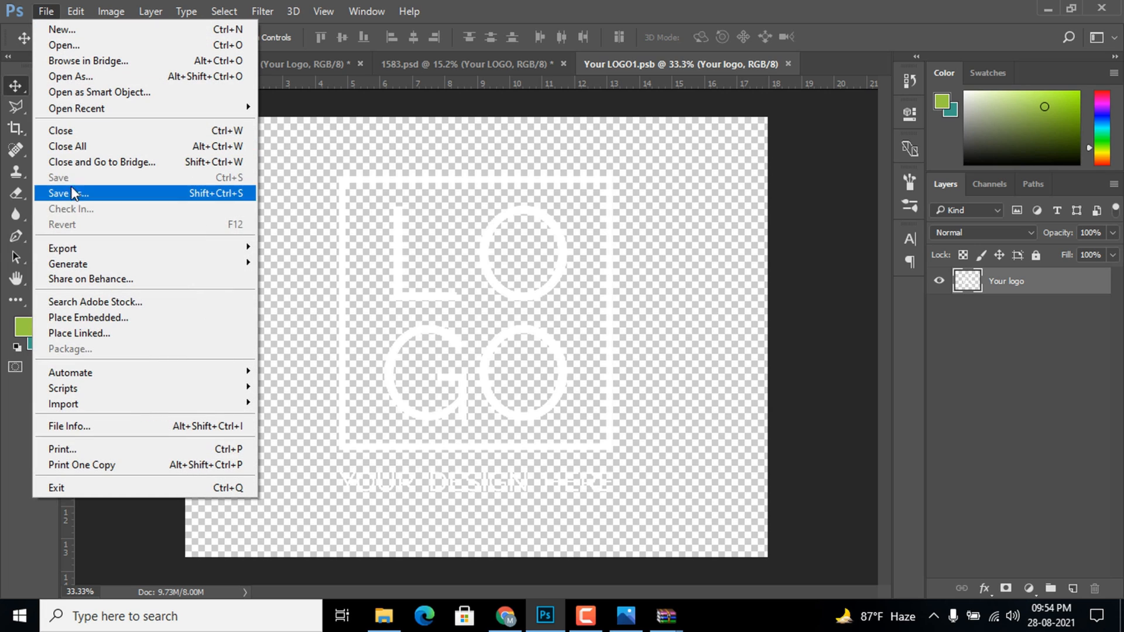
left_click(89, 316)
scroll(320, 219, "down", 2)
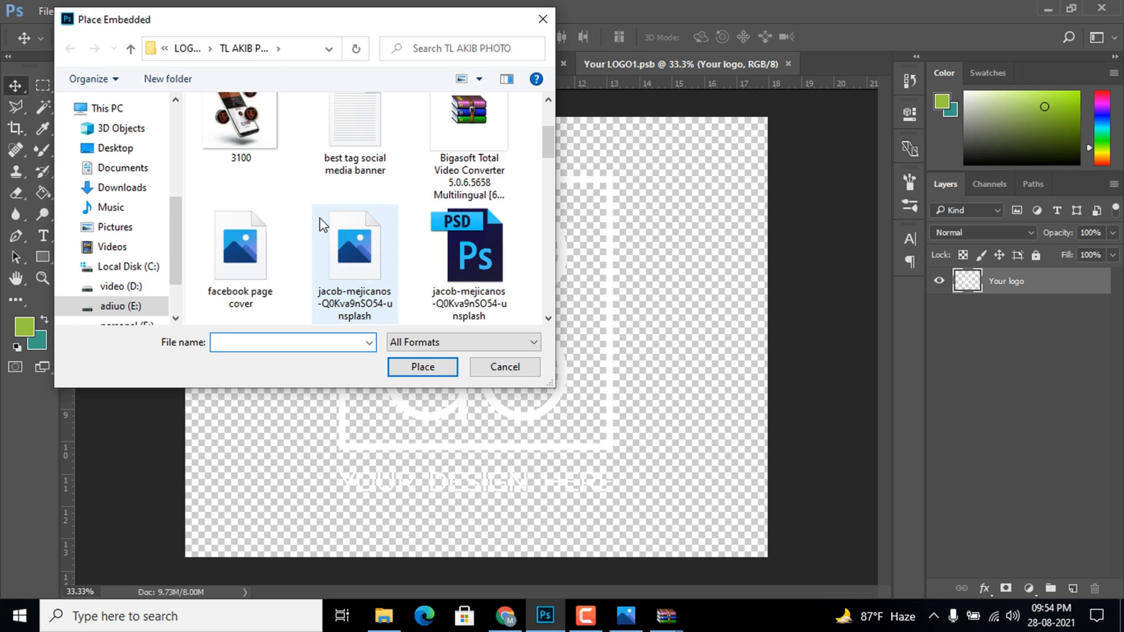
scroll(320, 218, "down", 6)
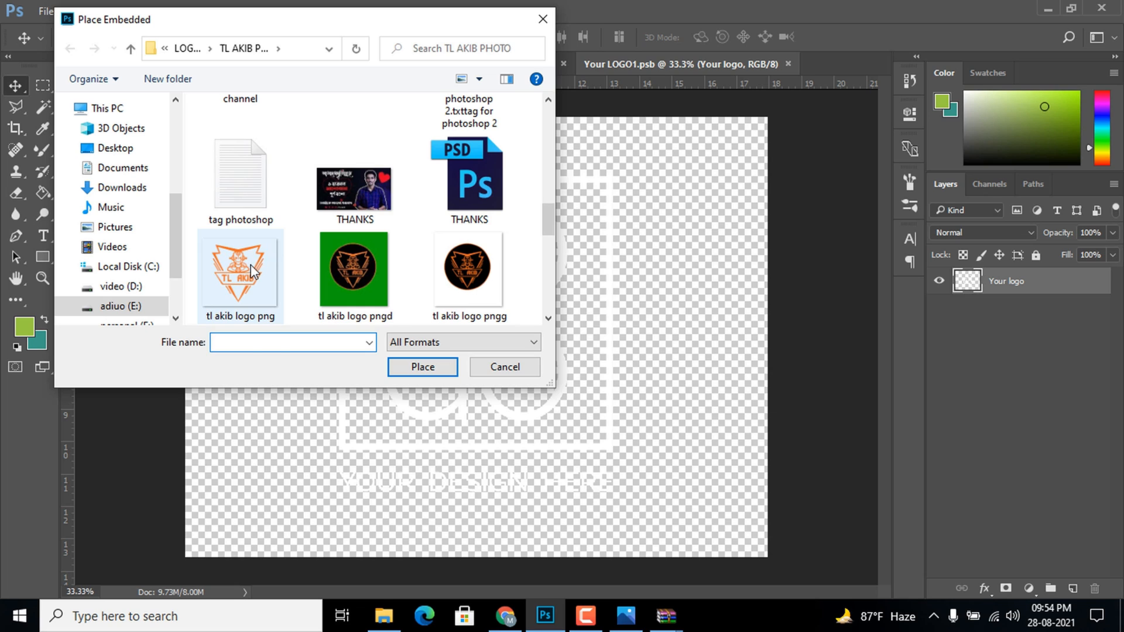
left_click(251, 271)
left_click(423, 368)
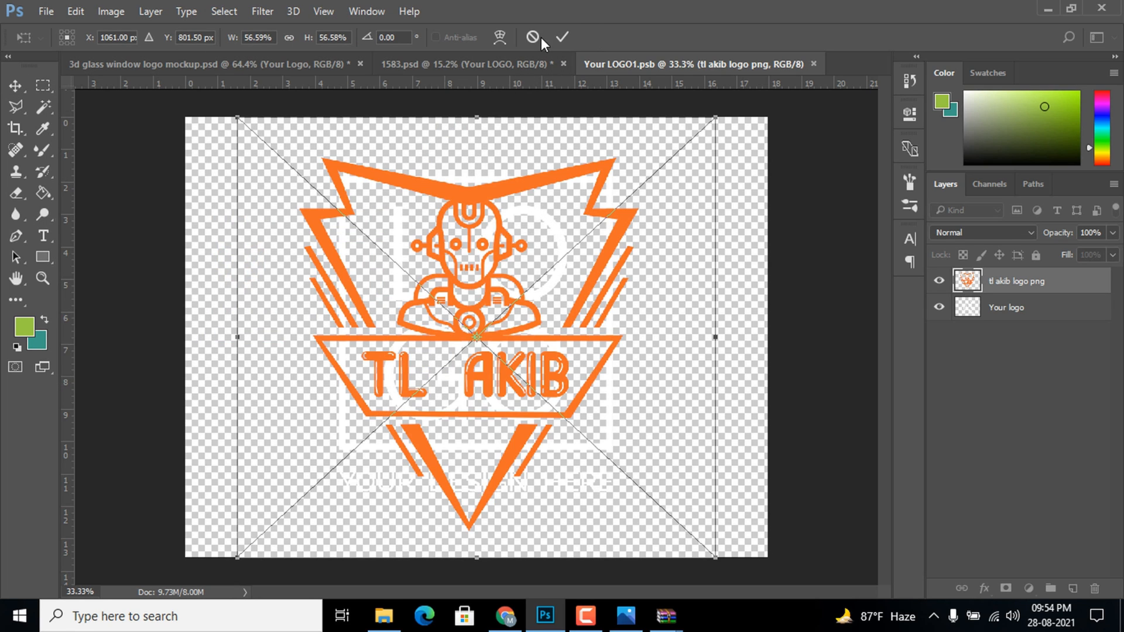
key("Return")
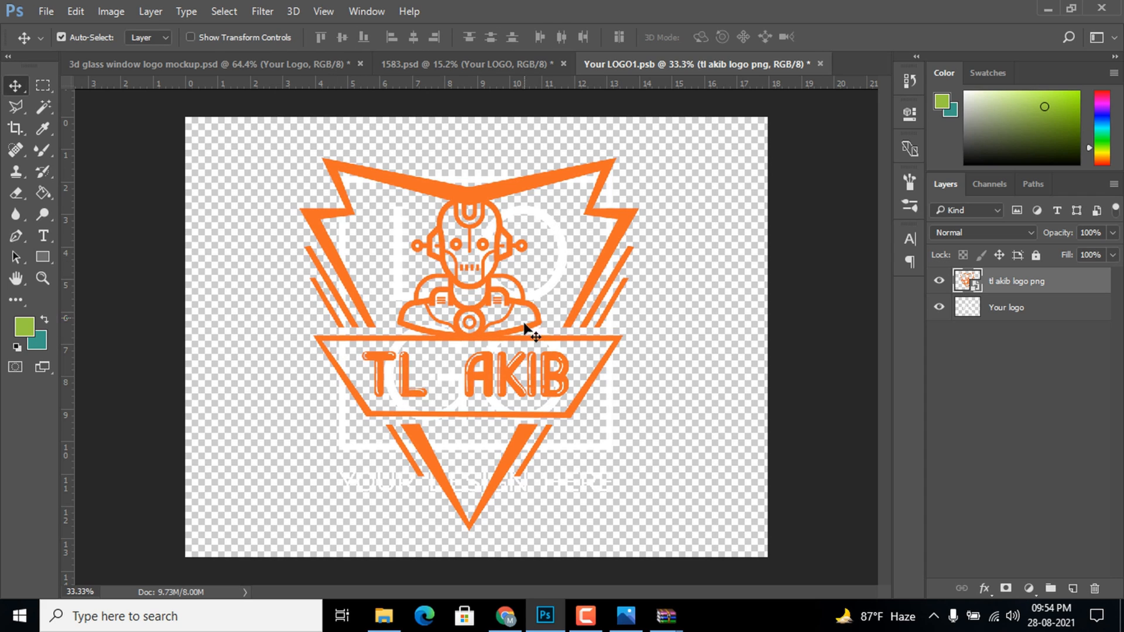
Hide the original Your logo layer and close Your LOGO1.psb with its changes saved to update the 1583.psd mockup
left_click(938, 309)
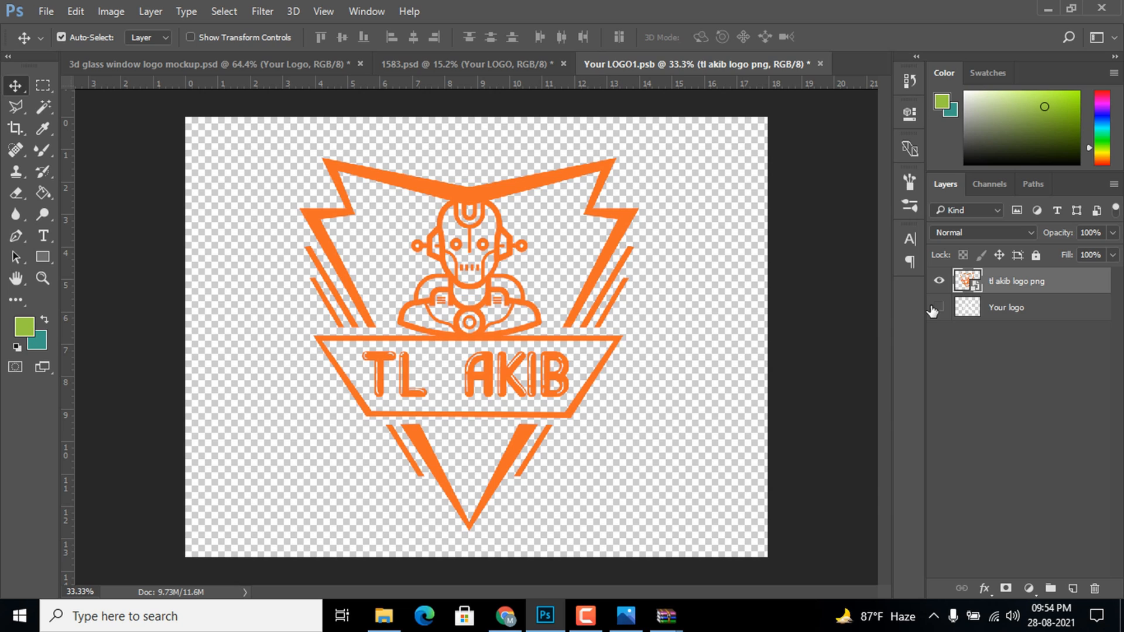
left_click(820, 65)
left_click(510, 242)
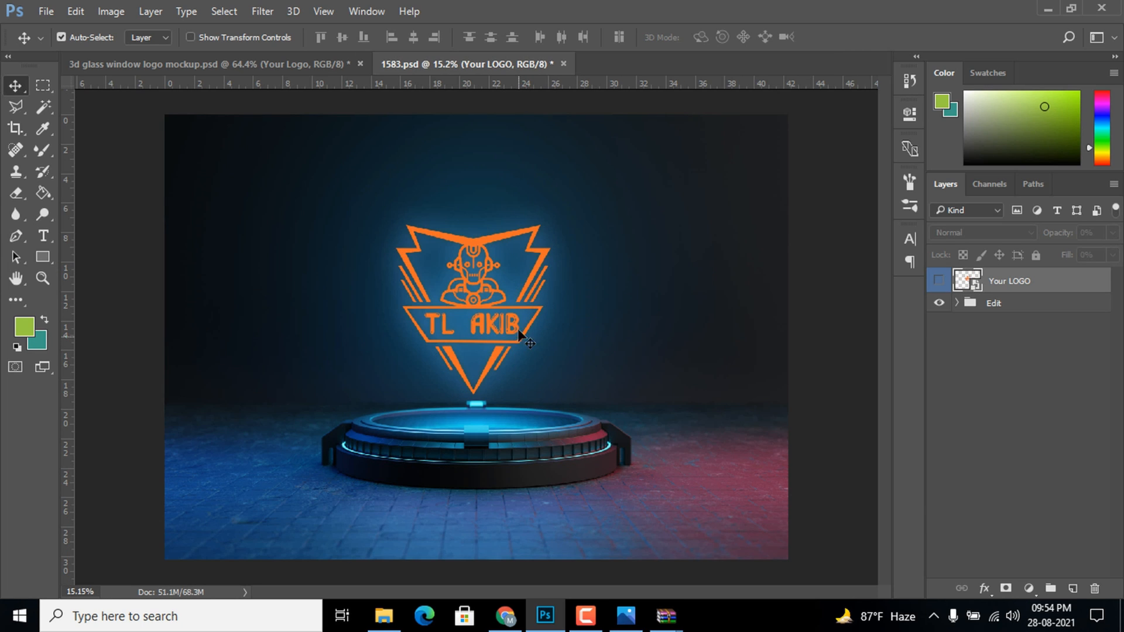
Reopen the Your LOGO smart object, add a white Color Overlay to the tl akib logo png layer, and close it with changes saved
double_click(969, 282)
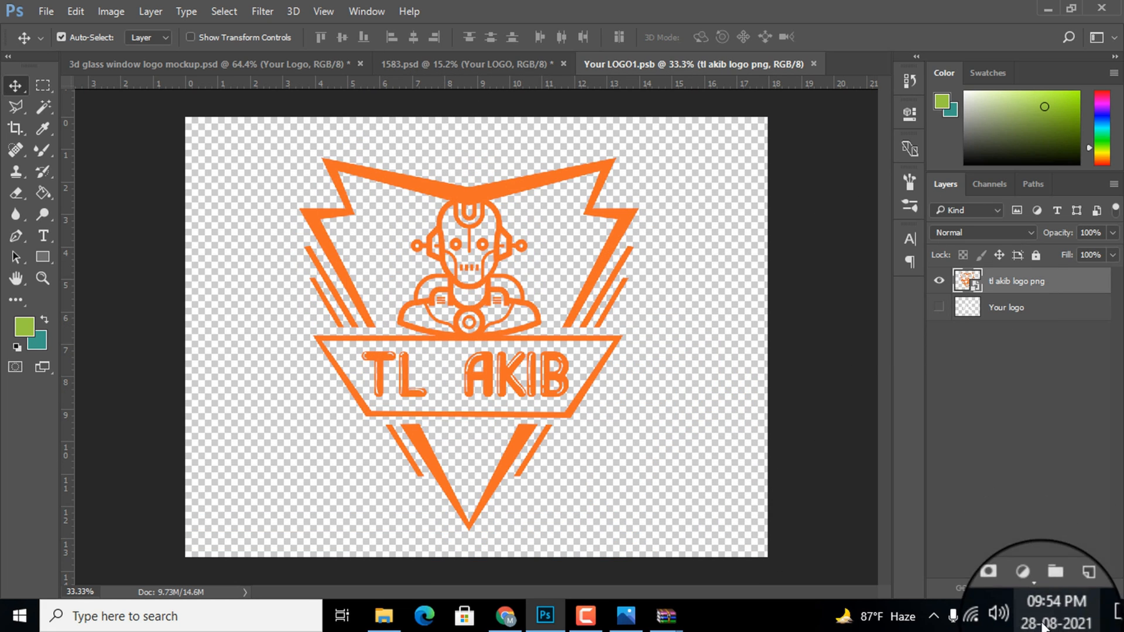
left_click(989, 592)
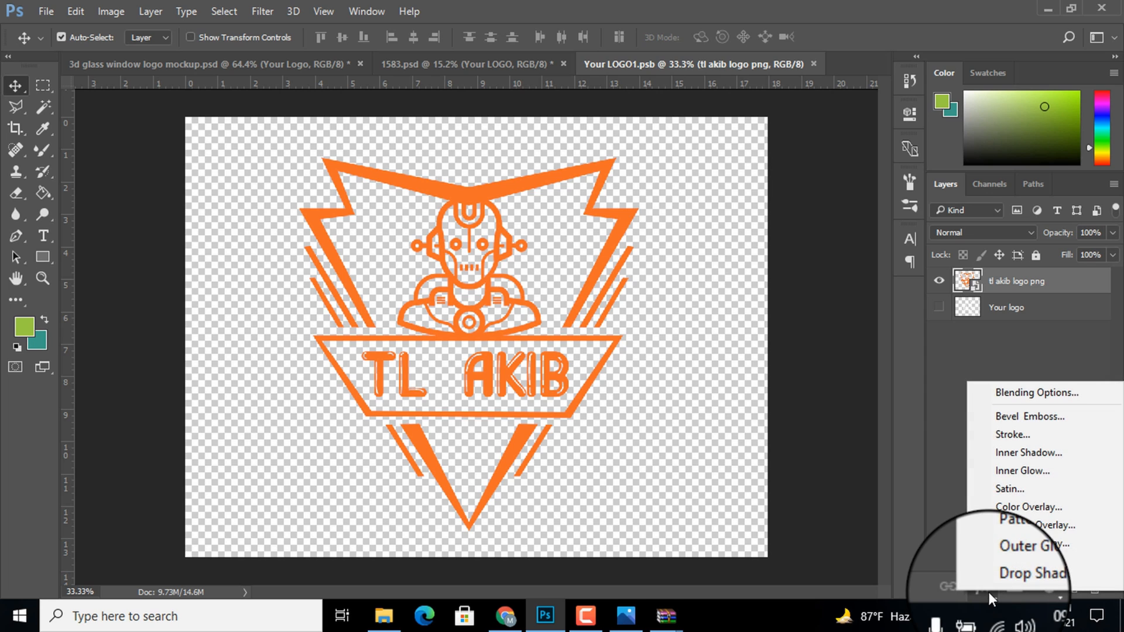
left_click(1017, 510)
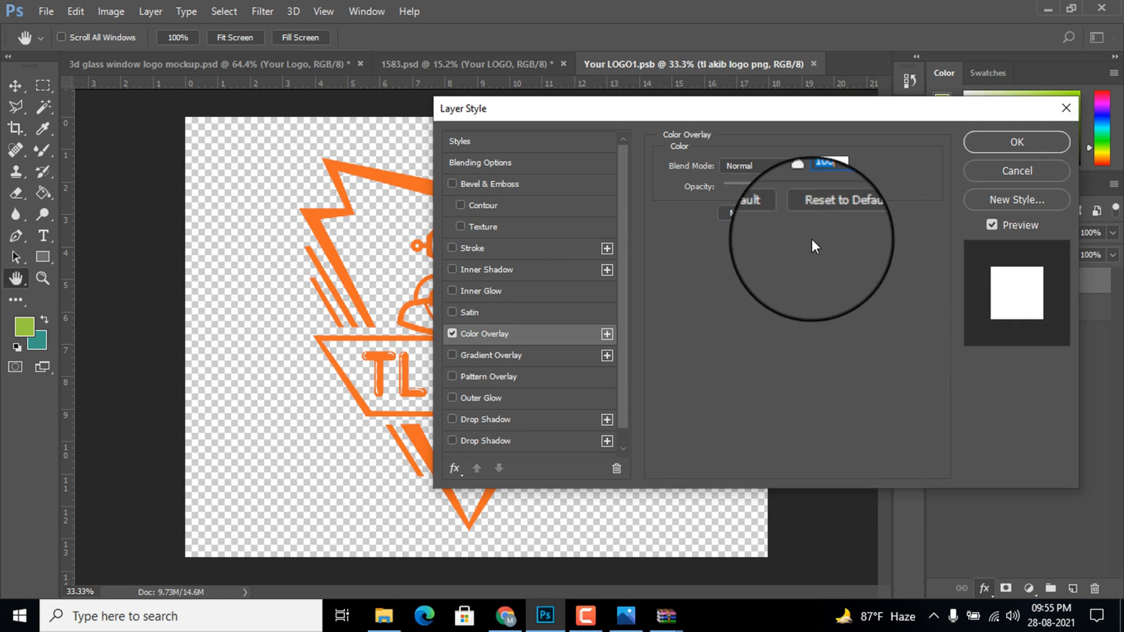
left_click(1020, 142)
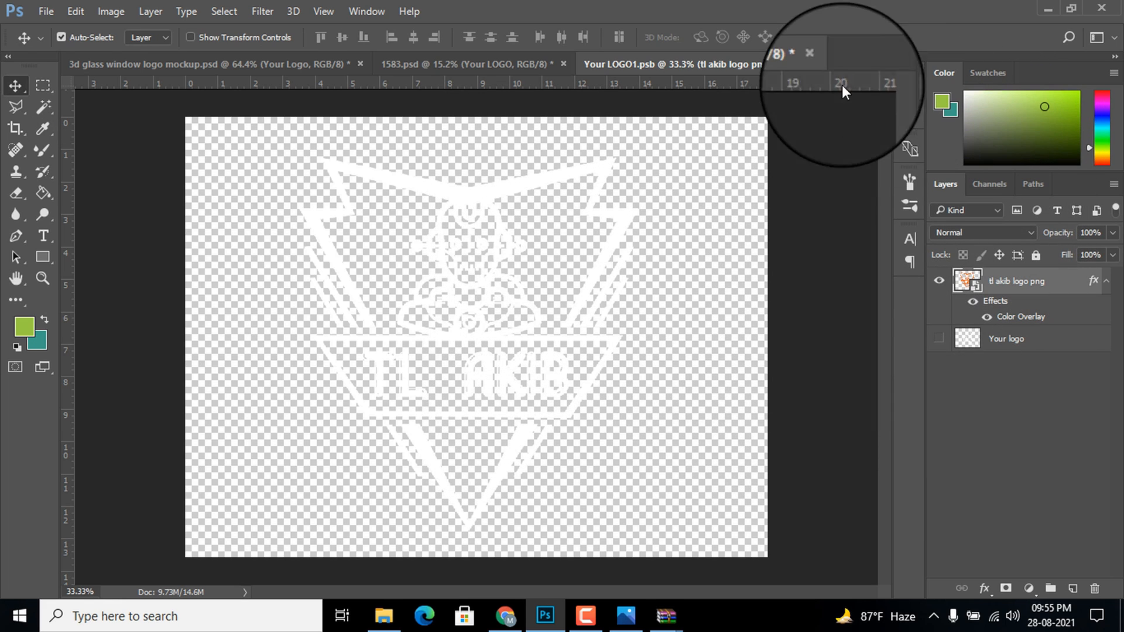
left_click(819, 64)
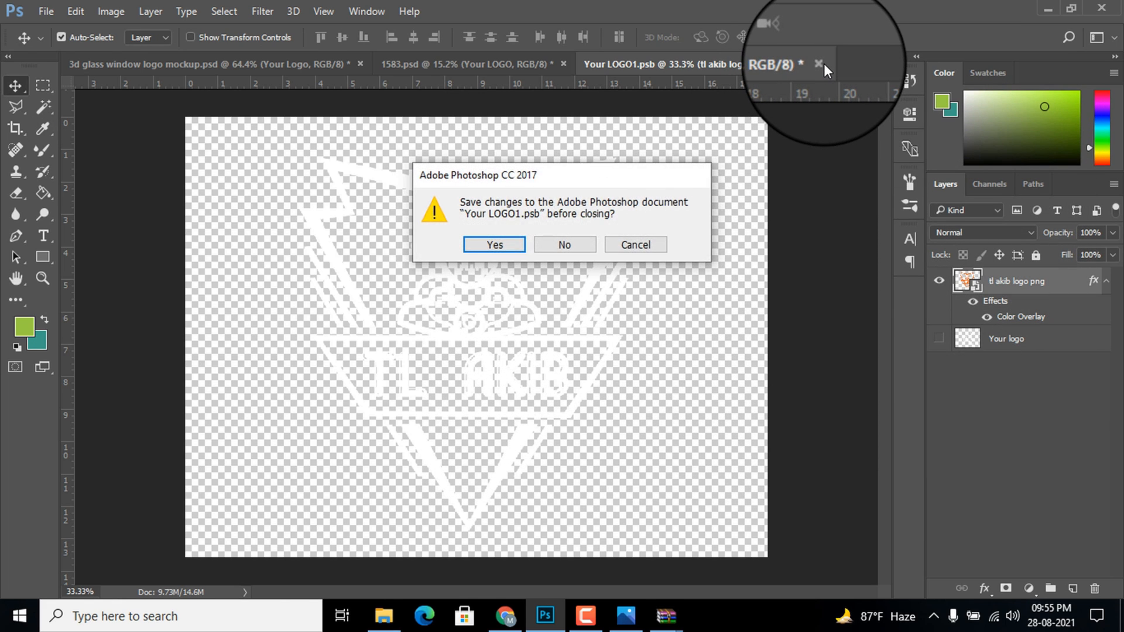
left_click(496, 246)
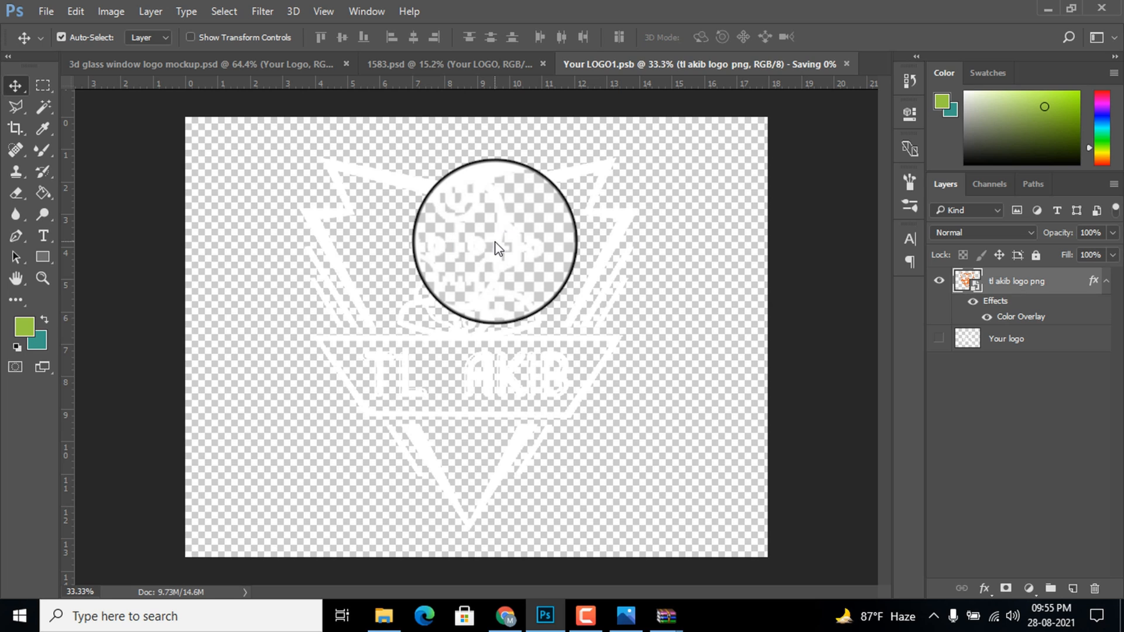